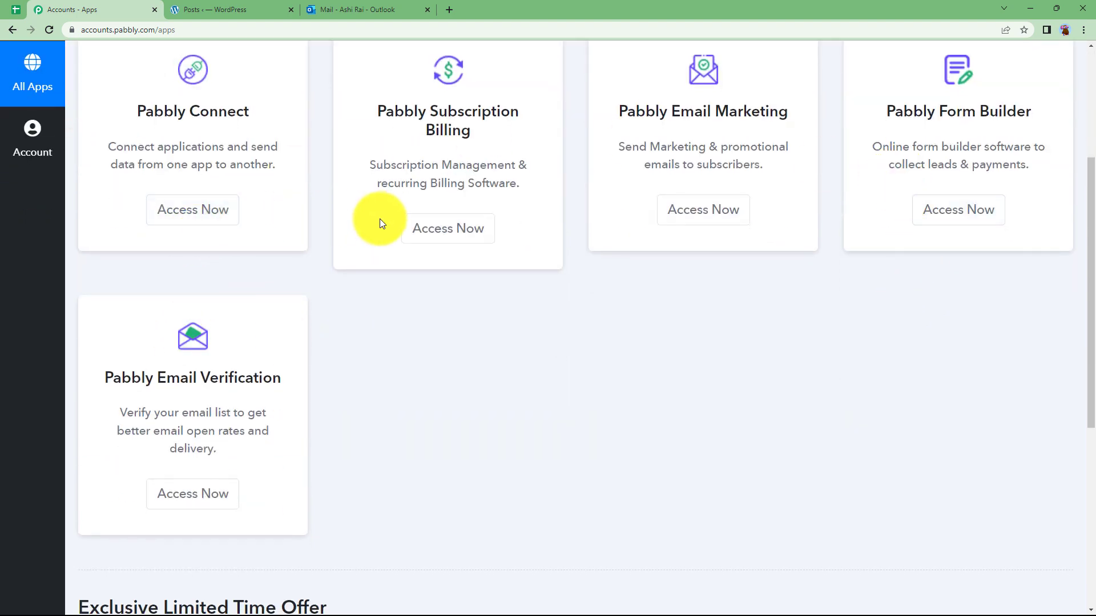
Launch Pabbly Connect from its card on the All Apps page in a new tab
scroll(371, 207, up, 3)
drag(136, 277, 265, 273)
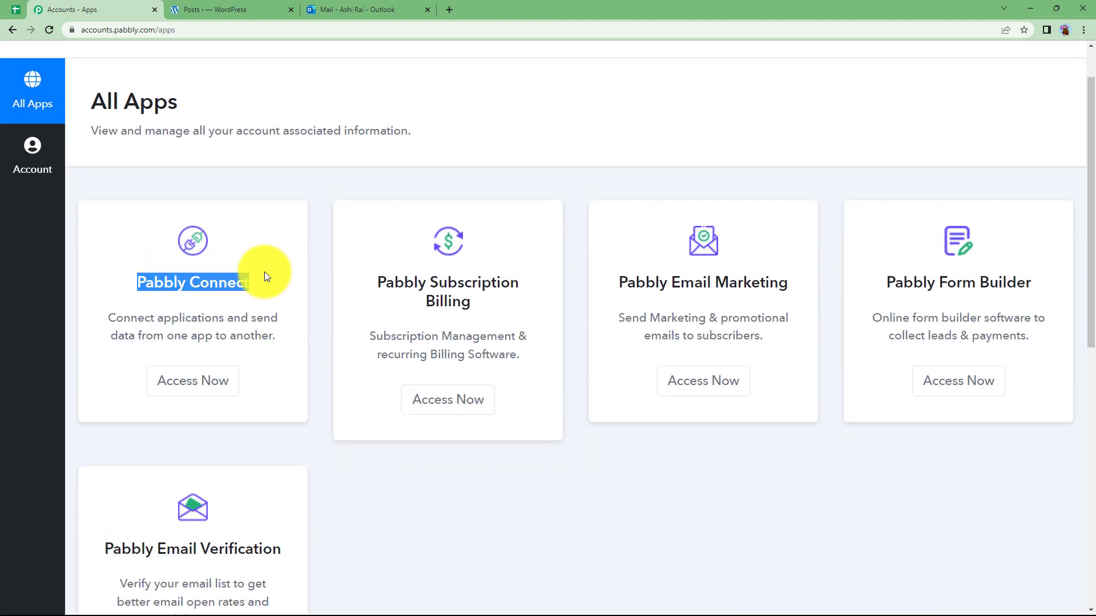
click(265, 274)
click(207, 380)
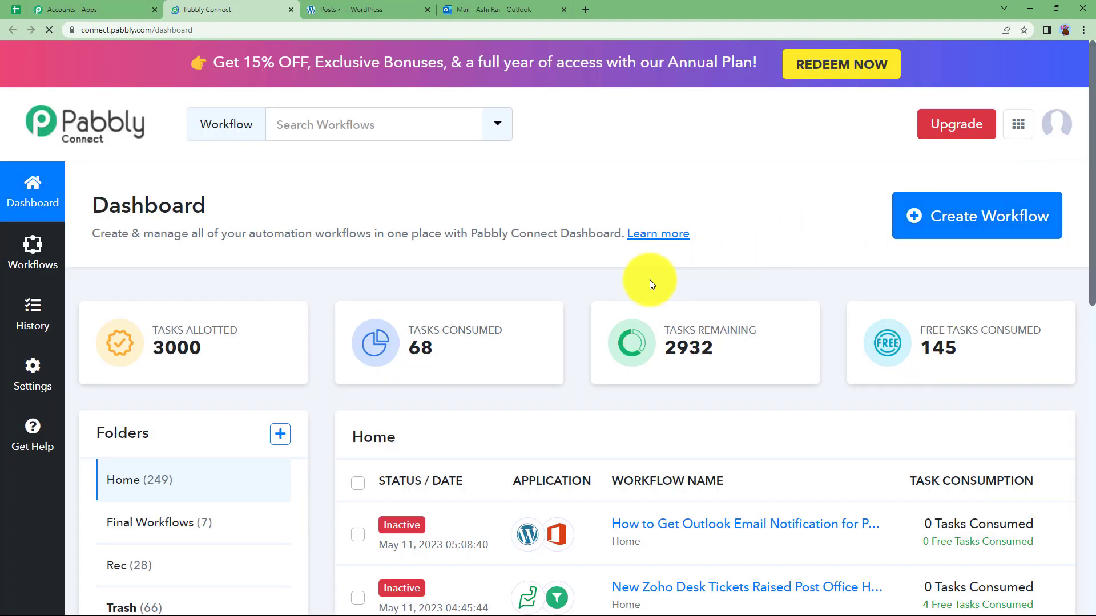
mouse_move(465, 337)
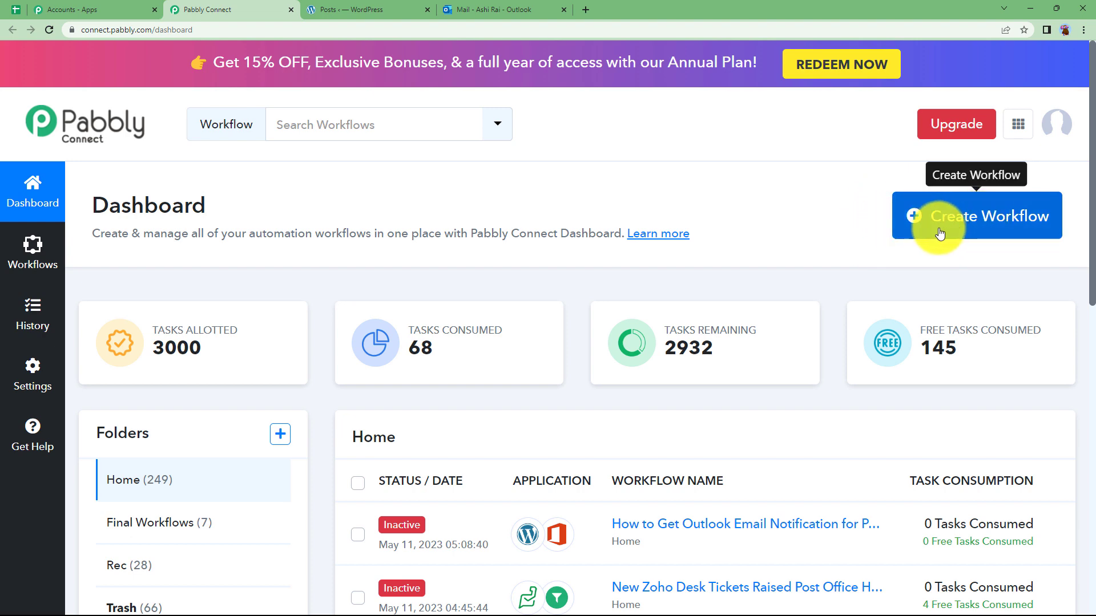
Create a workflow named 'Get Outlook Email Notifications on Wordpress Post Updates' and collapse its trigger step
click(974, 228)
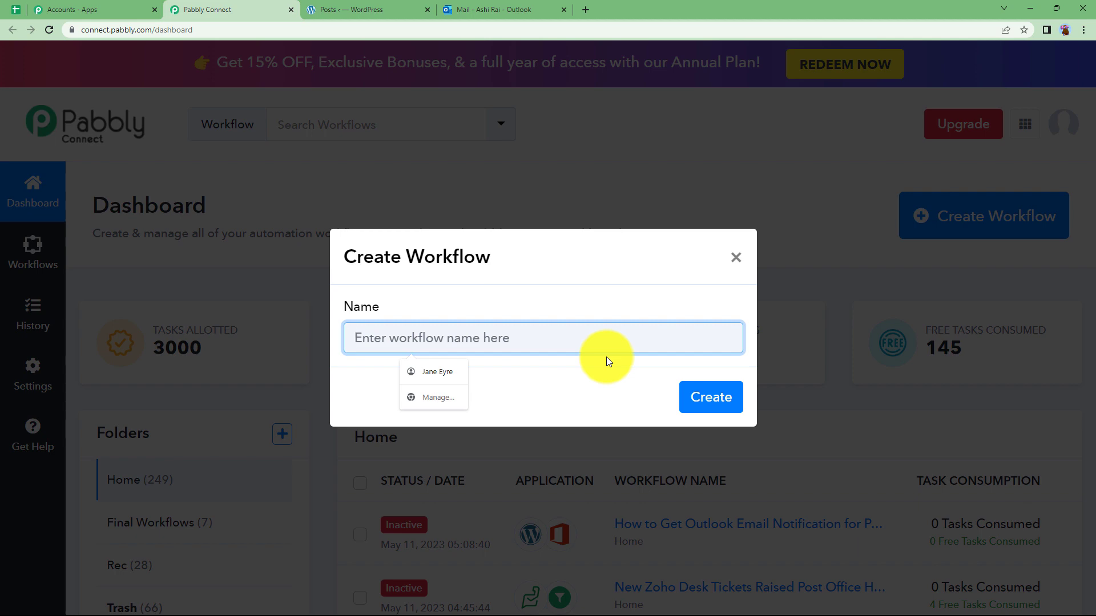
text(Get Ou)
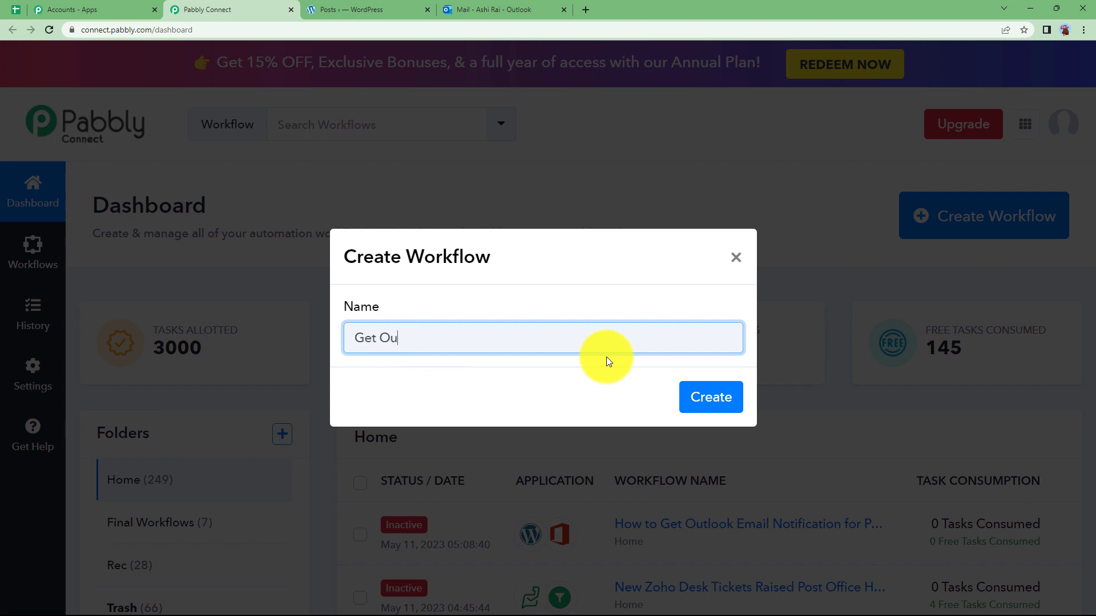
text(tlook Email Notifications on)
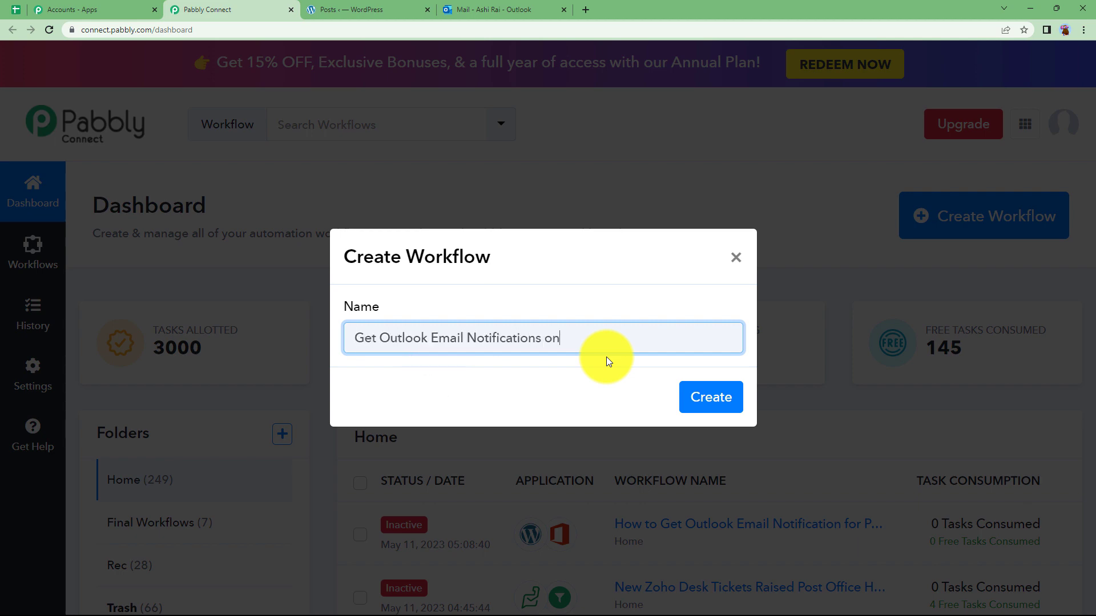
text( Wordpress Post Updates)
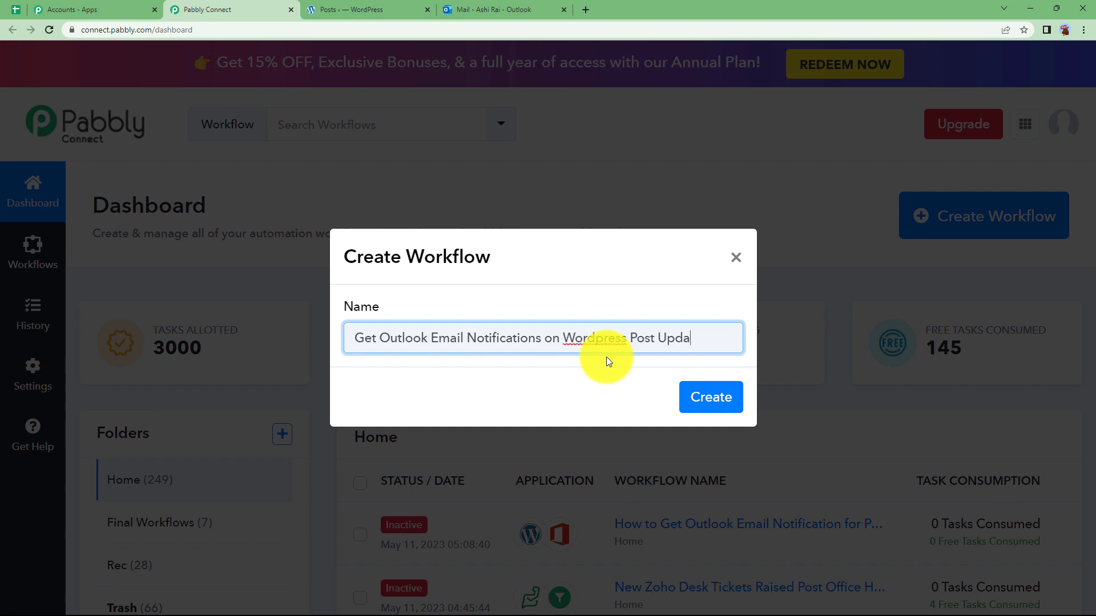
click(707, 395)
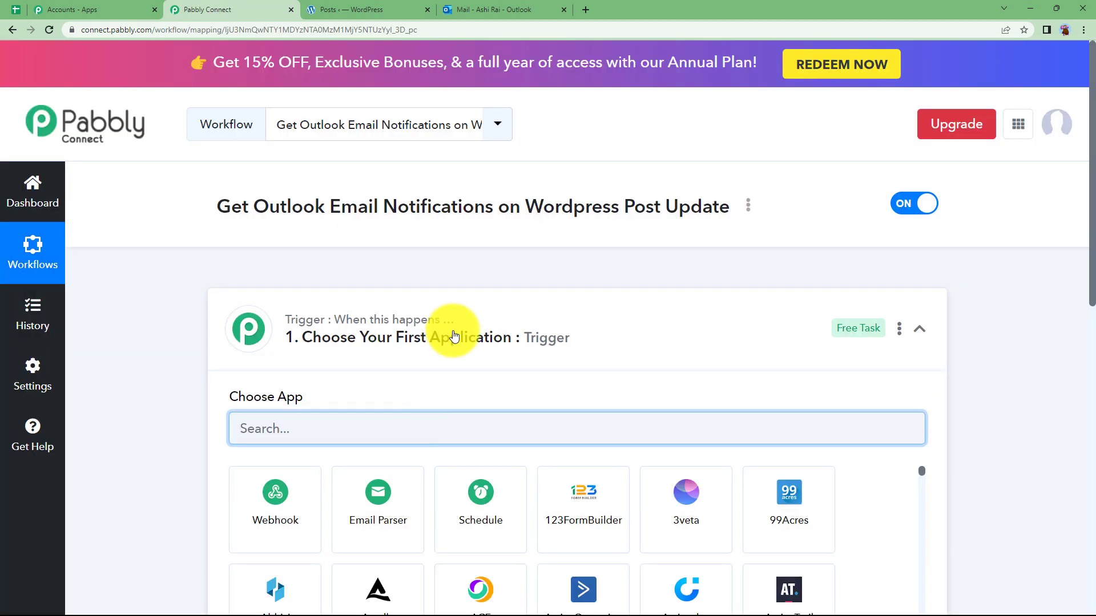
click(451, 330)
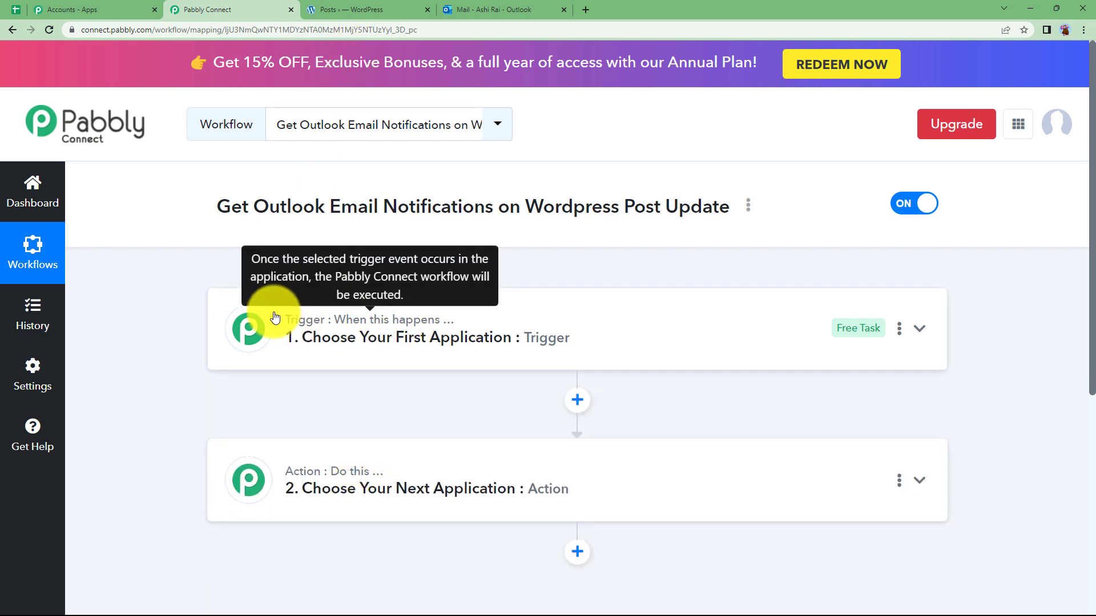
click(345, 10)
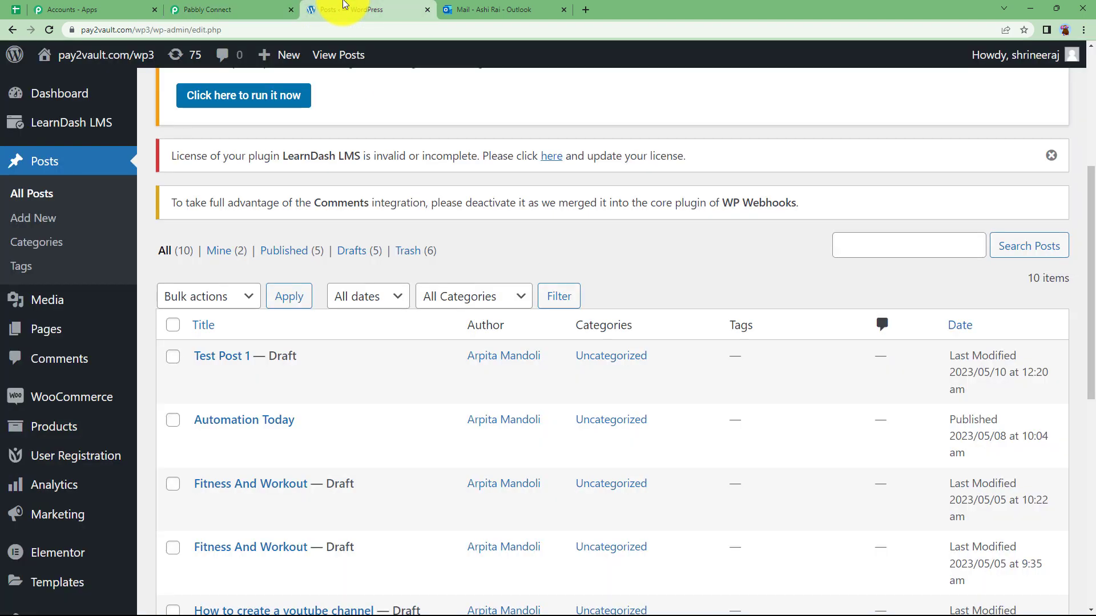
click(489, 4)
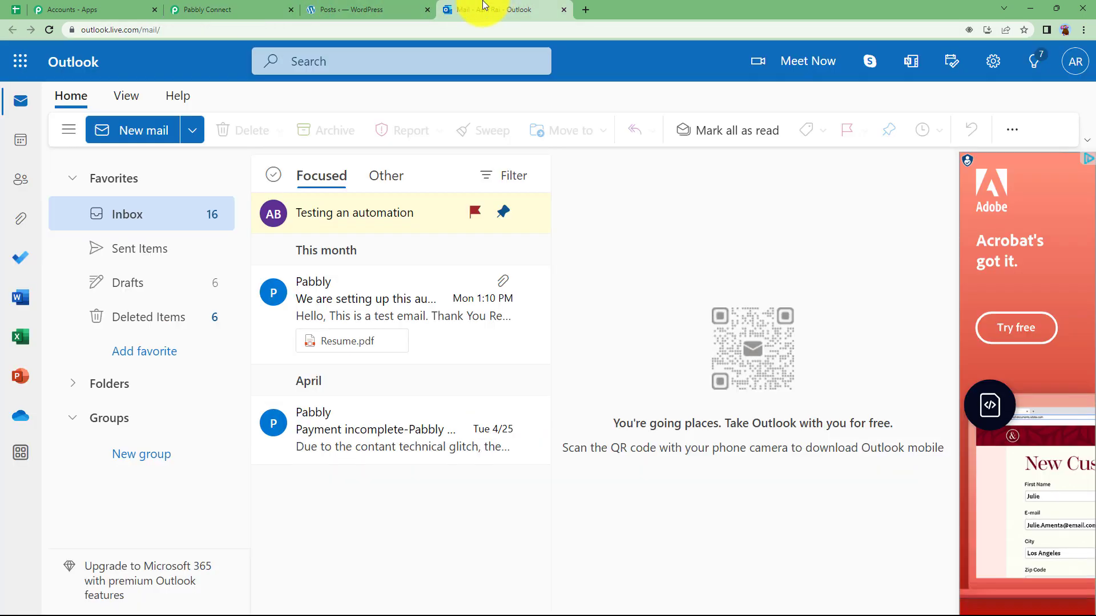
click(233, 8)
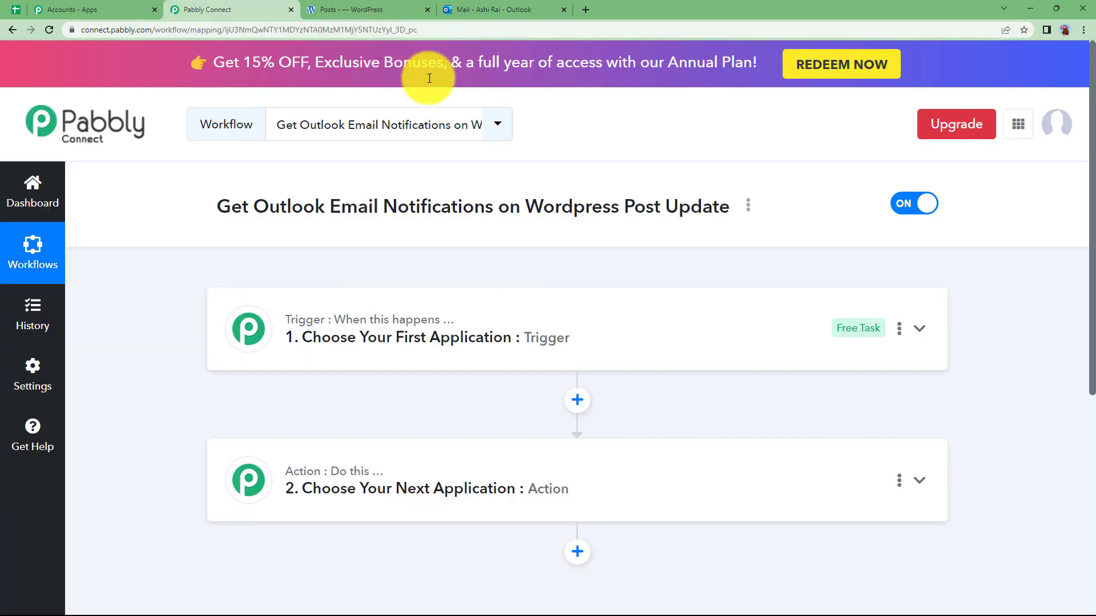
mouse_move(321, 319)
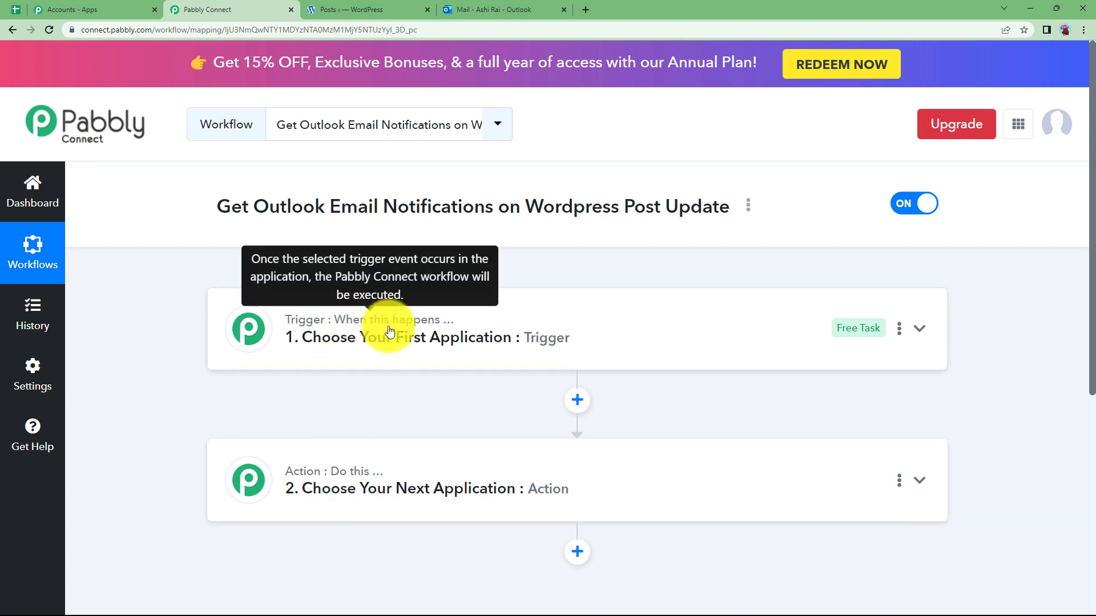
click(324, 330)
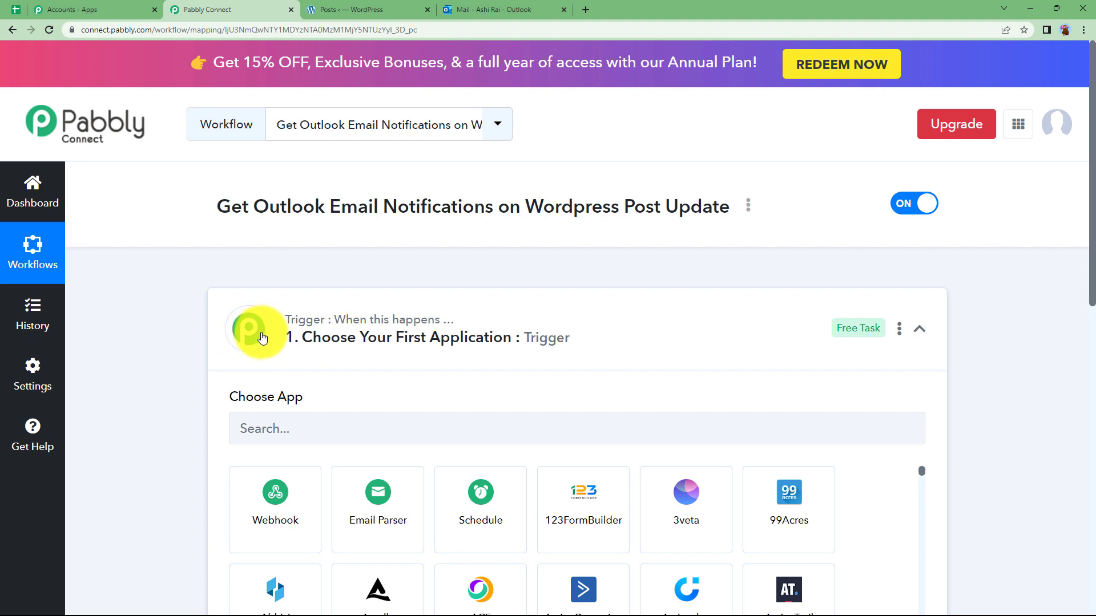
click(343, 337)
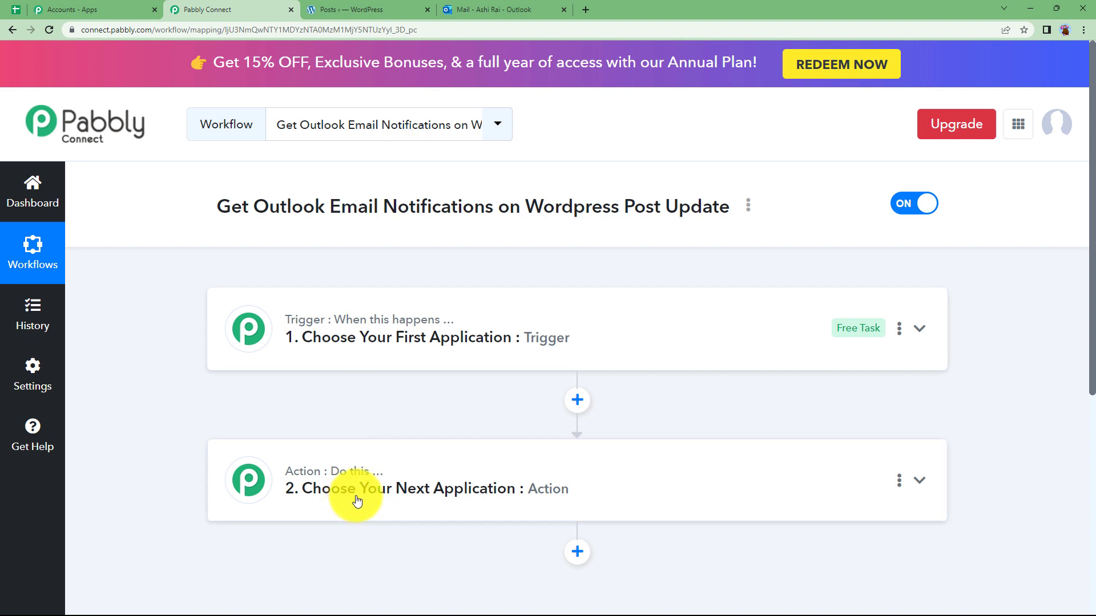
click(366, 340)
Search for 'word' and choose WordPress as the trigger app
click(350, 428)
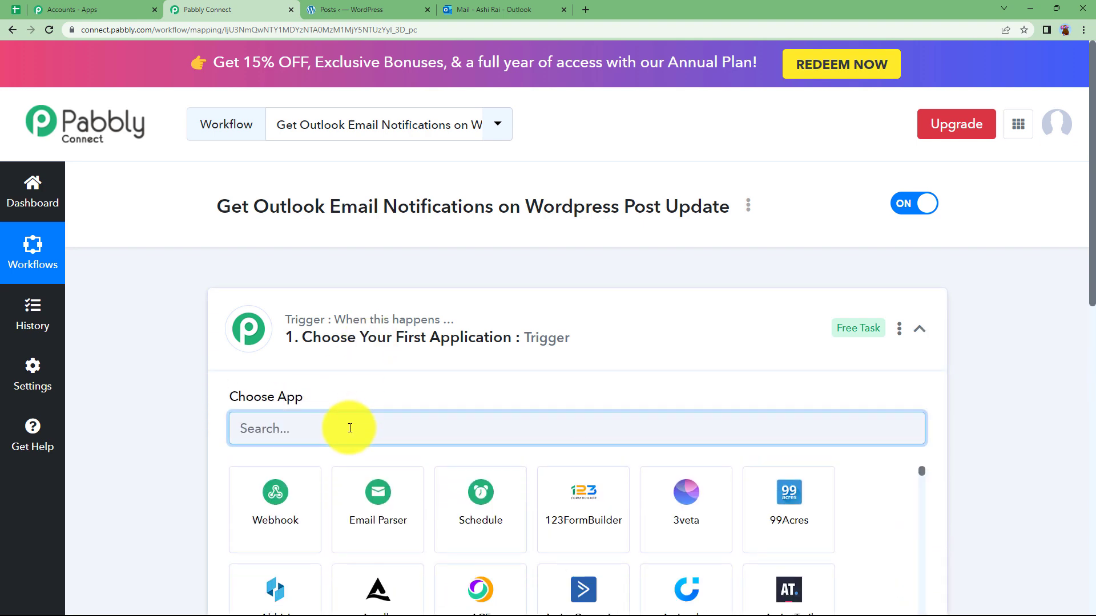
text(i)
key(BackSpace)
text(word)
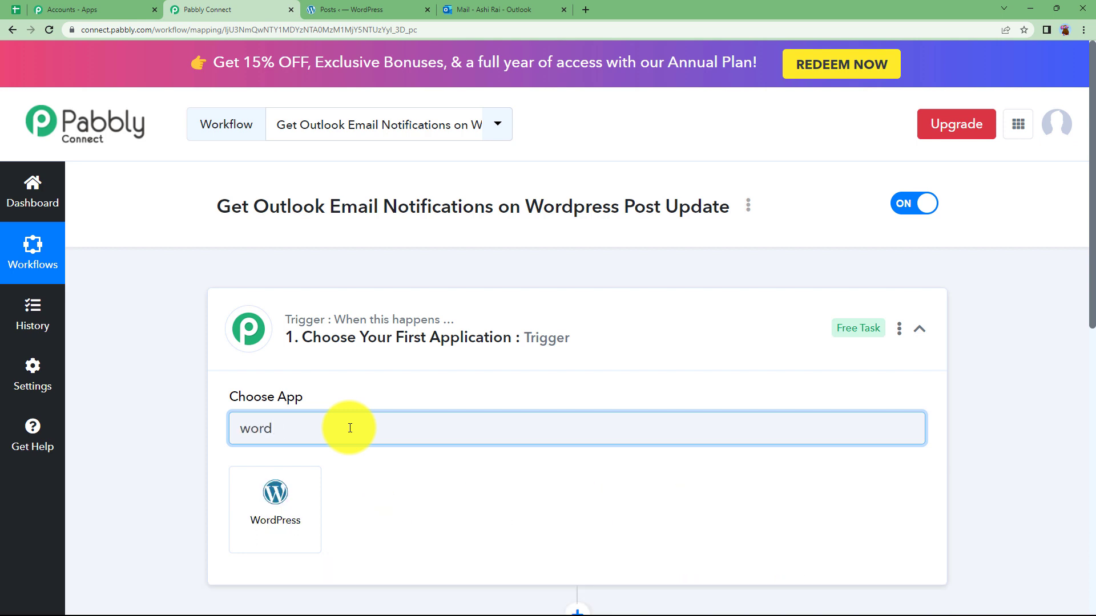
click(294, 502)
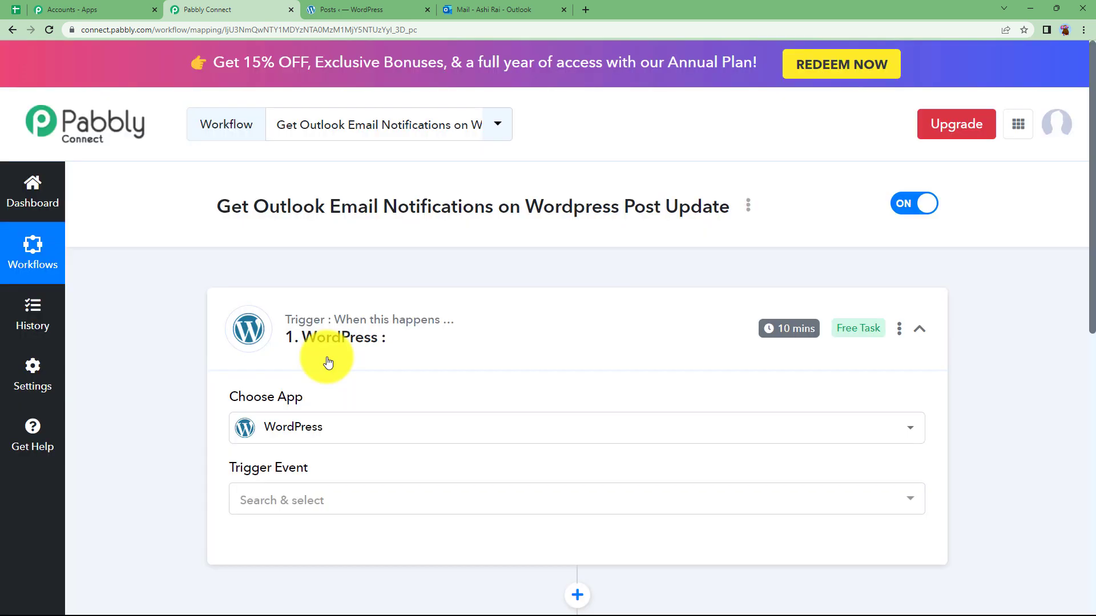
Set the trigger event to Post Updated (Instant)
scroll(350, 386, down, 3)
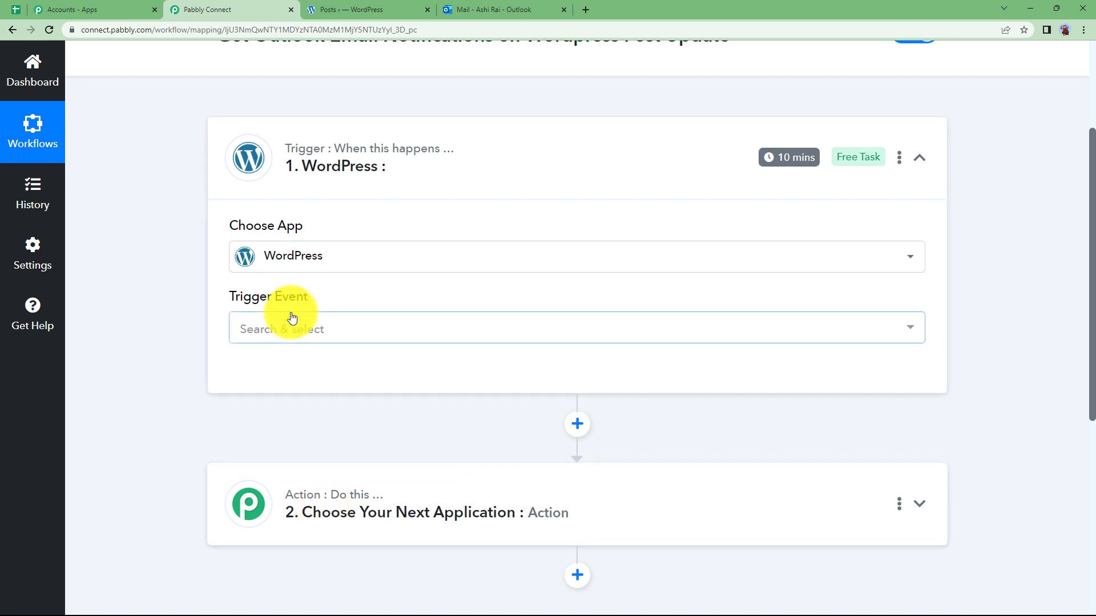
click(295, 335)
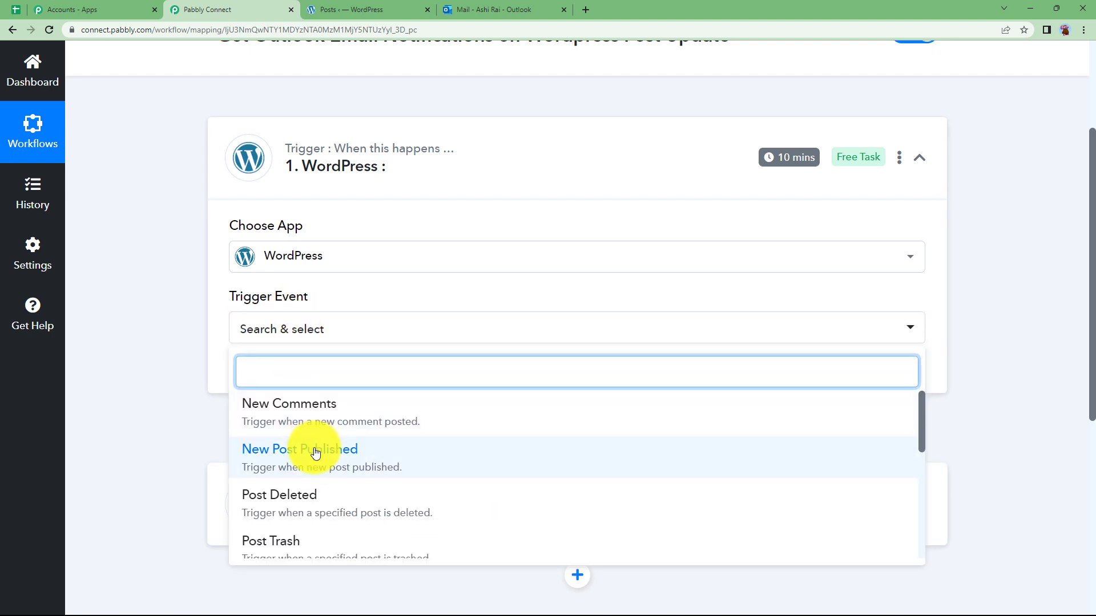
scroll(263, 476, down, 3)
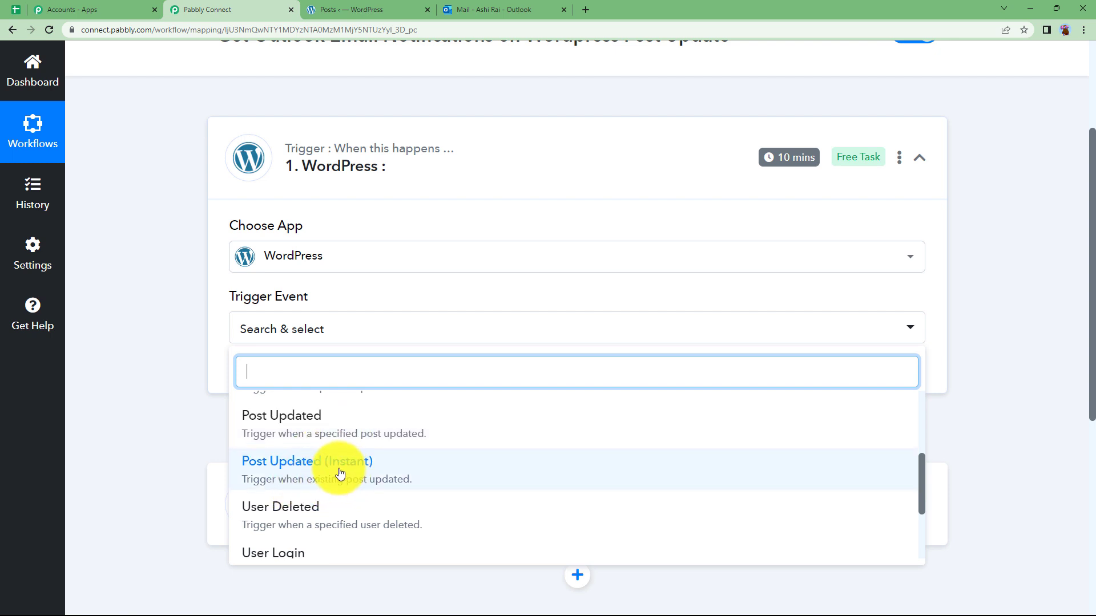
click(358, 458)
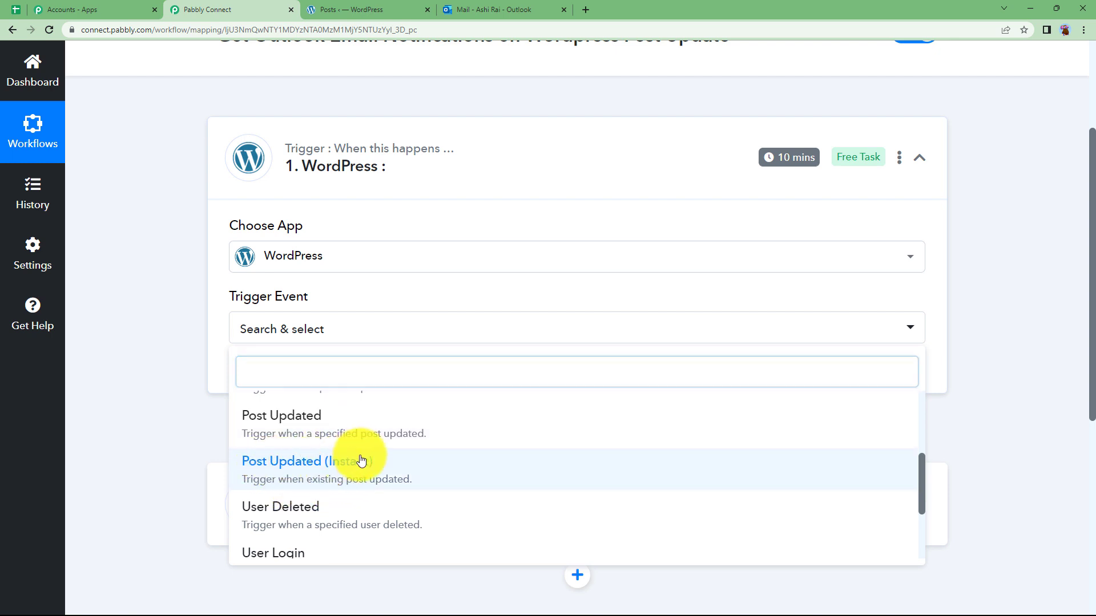
scroll(271, 340, down, 2)
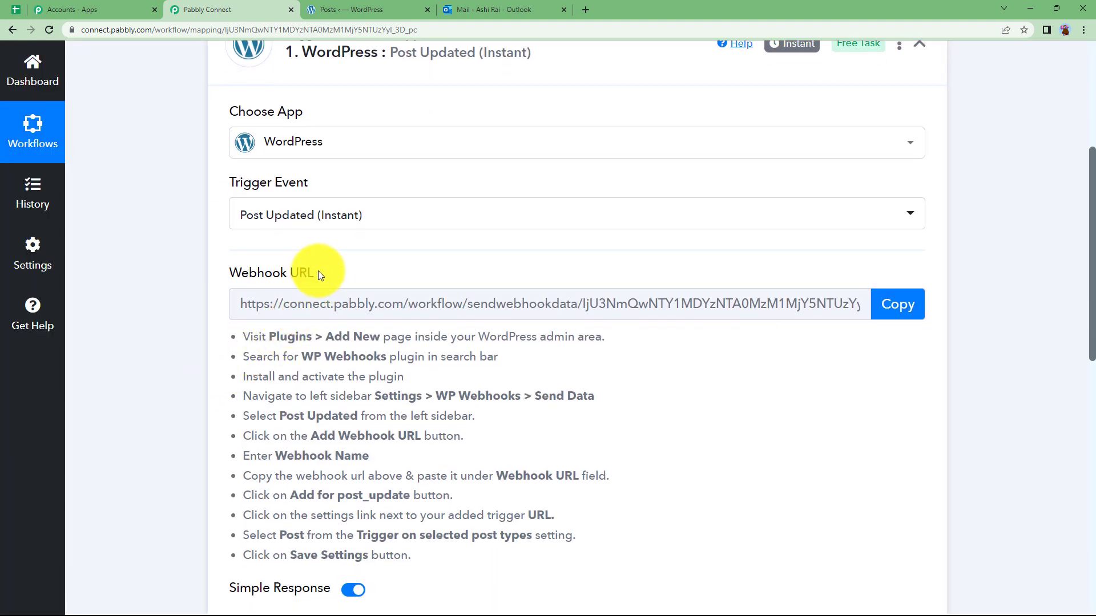
Review the Webhook URL section of the trigger setup, glancing at the WordPress posts list
drag(318, 276, 224, 286)
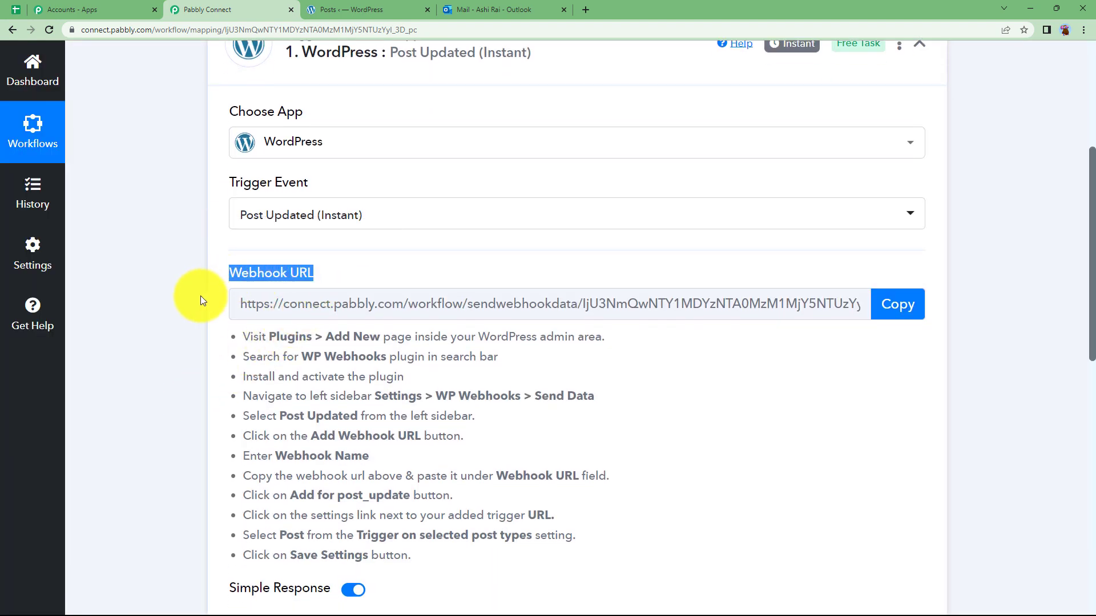
click(181, 308)
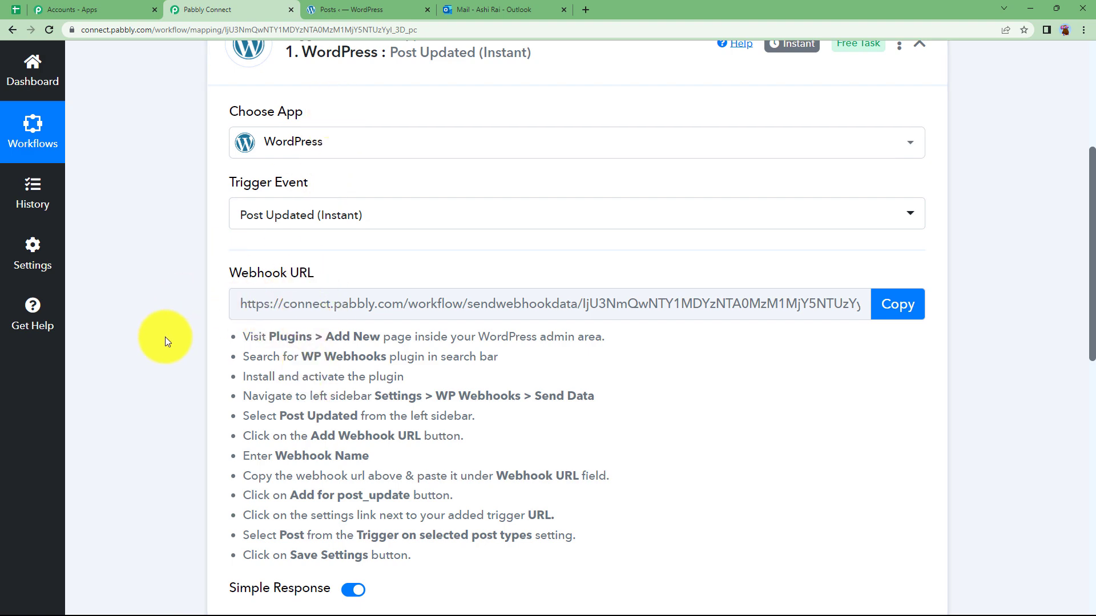
click(336, 9)
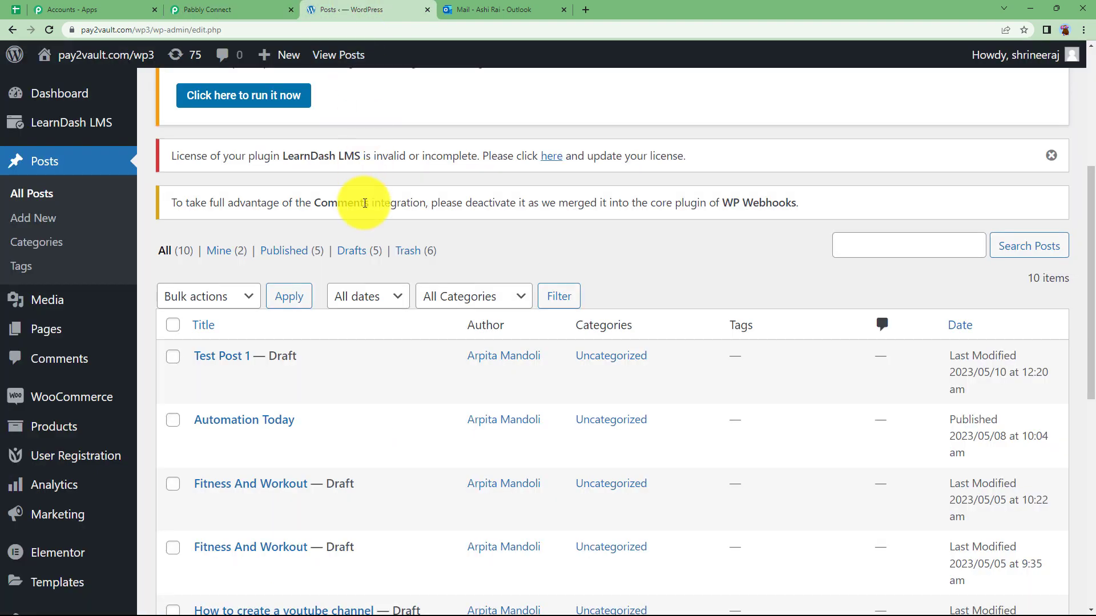
mouse_move(208, 354)
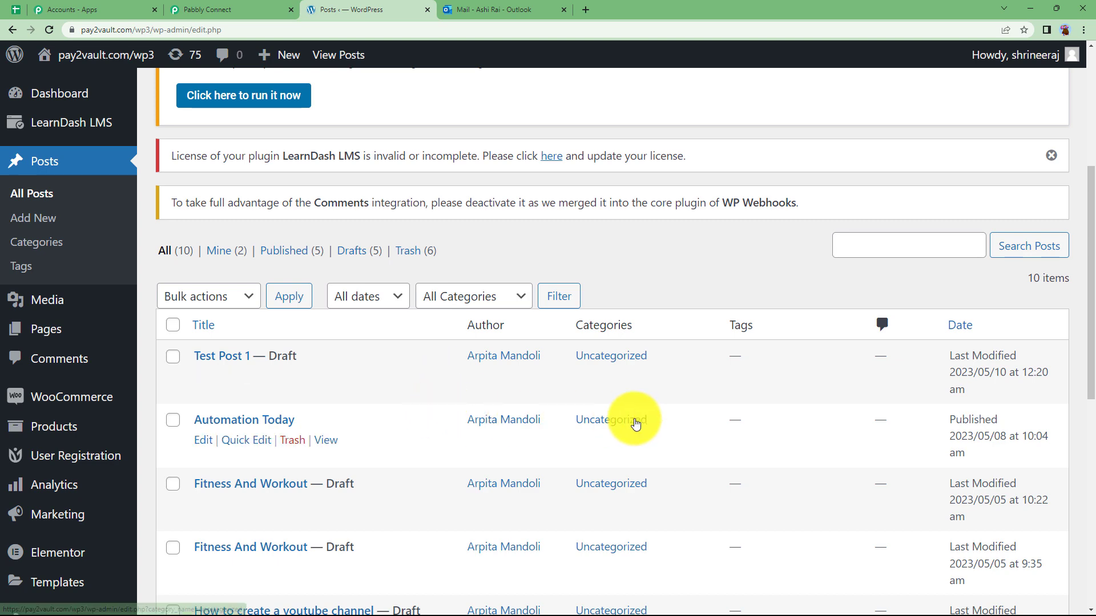
click(244, 10)
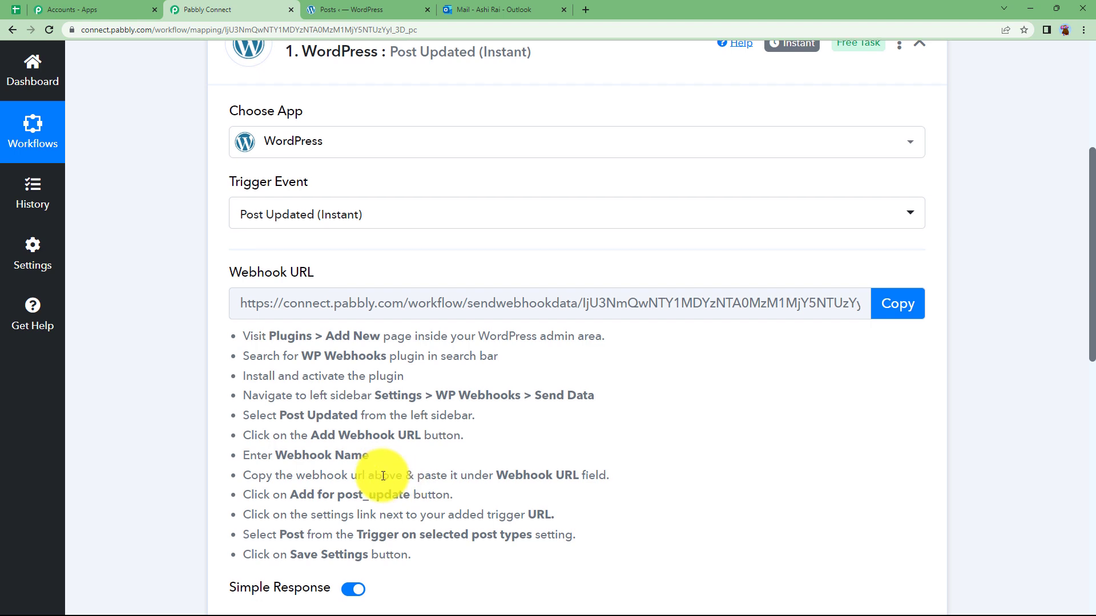
Note the post_update trigger in the setup instructions, ending on the WordPress posts list
scroll(371, 451, down, 2)
drag(338, 381, 413, 380)
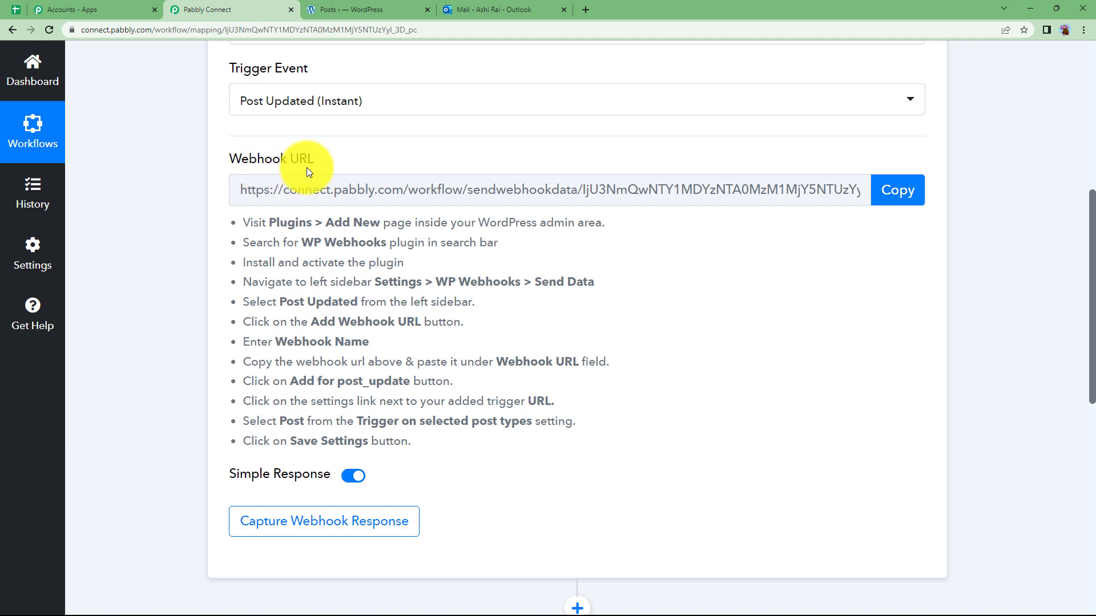
click(367, 11)
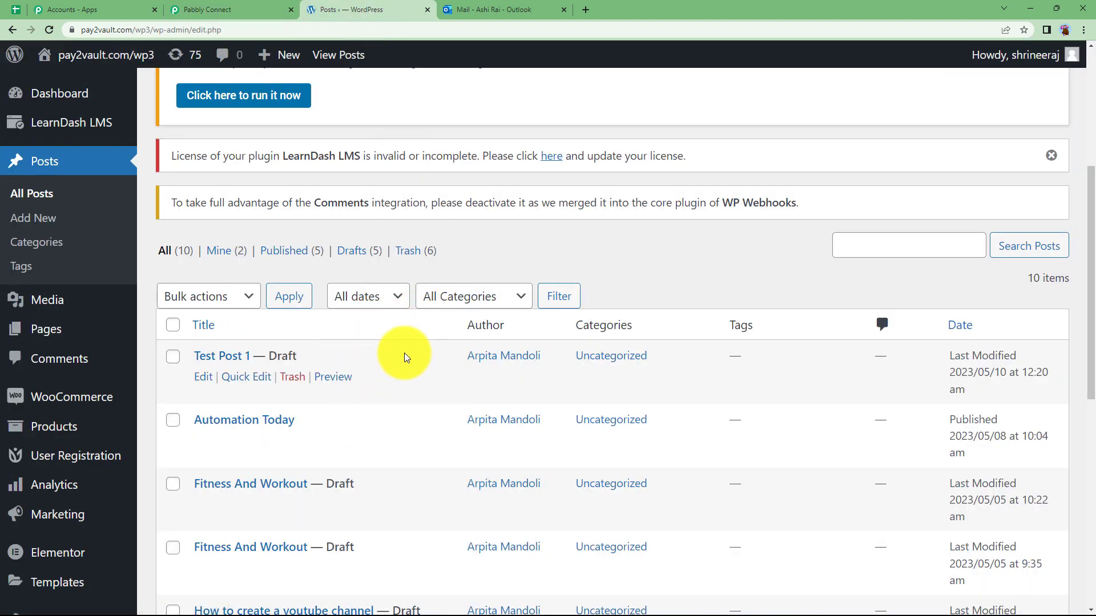
key(ctrl+shift+Tab)
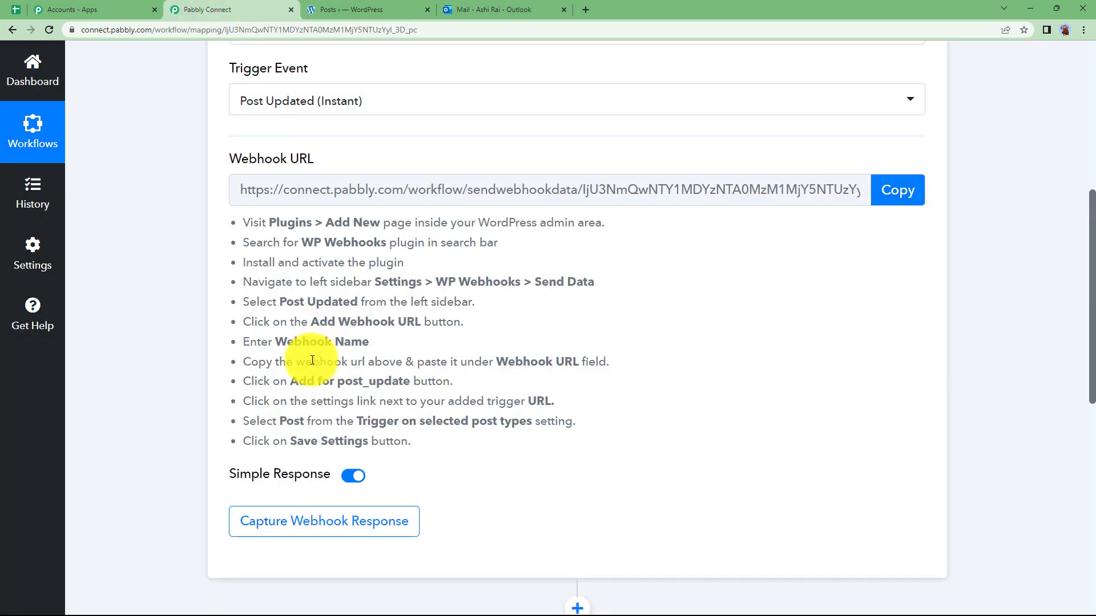
click(351, 9)
scroll(80, 399, down, 4)
Search Add Plugins for 'WP Webhook' and confirm WP Webhooks is installed and Active
mouse_move(79, 428)
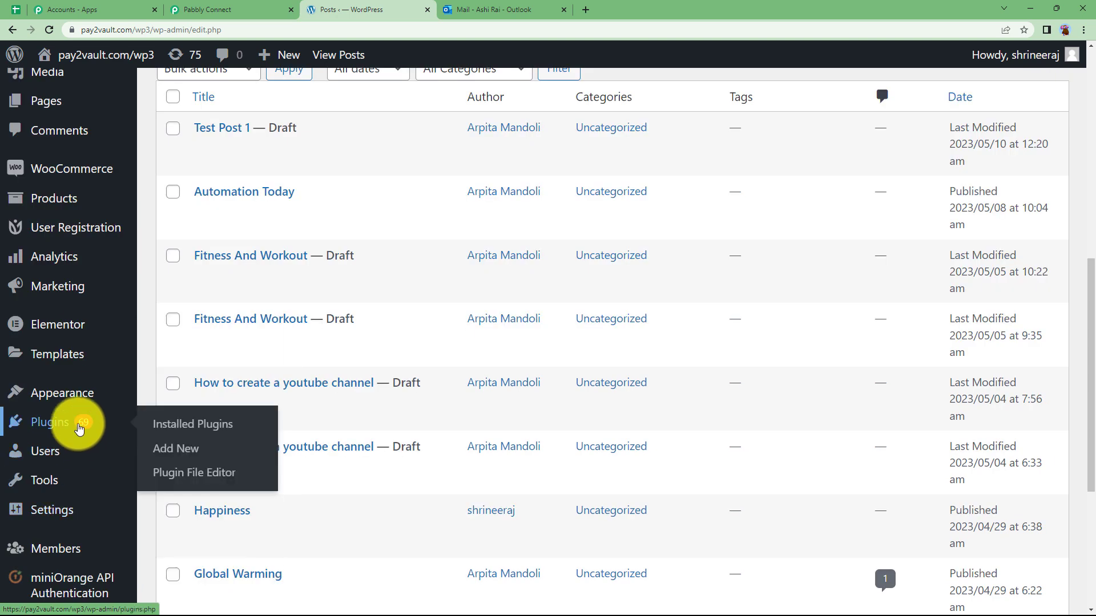
click(180, 449)
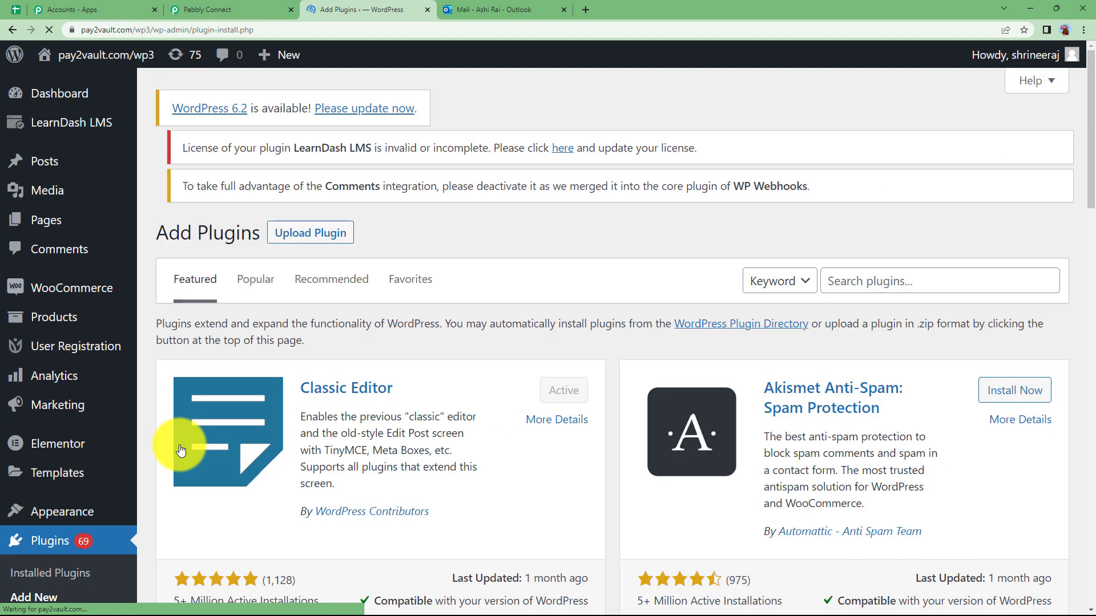
click(934, 293)
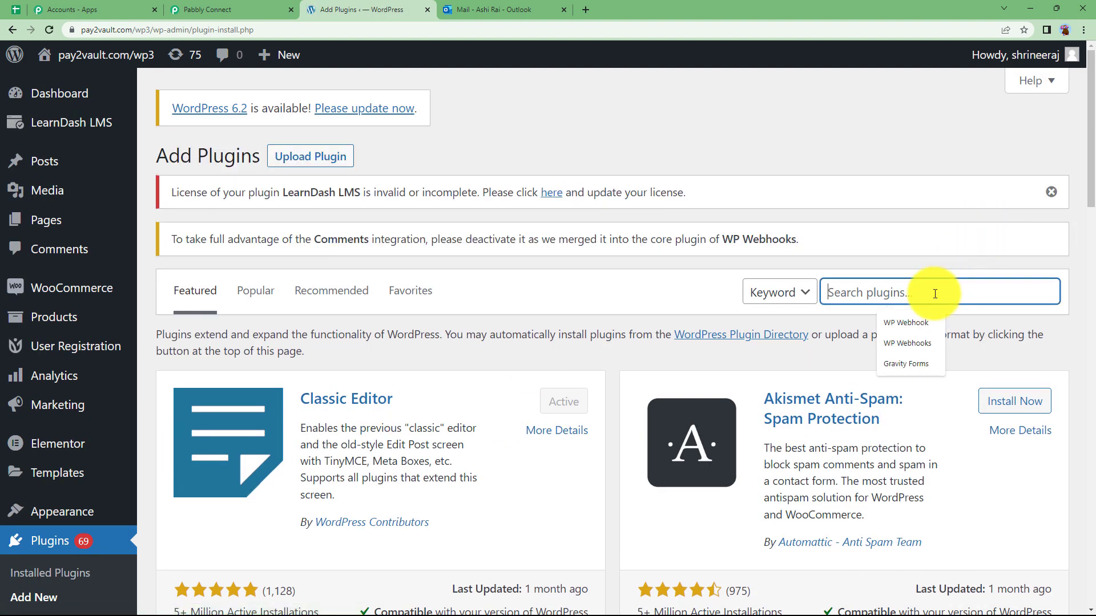
click(912, 326)
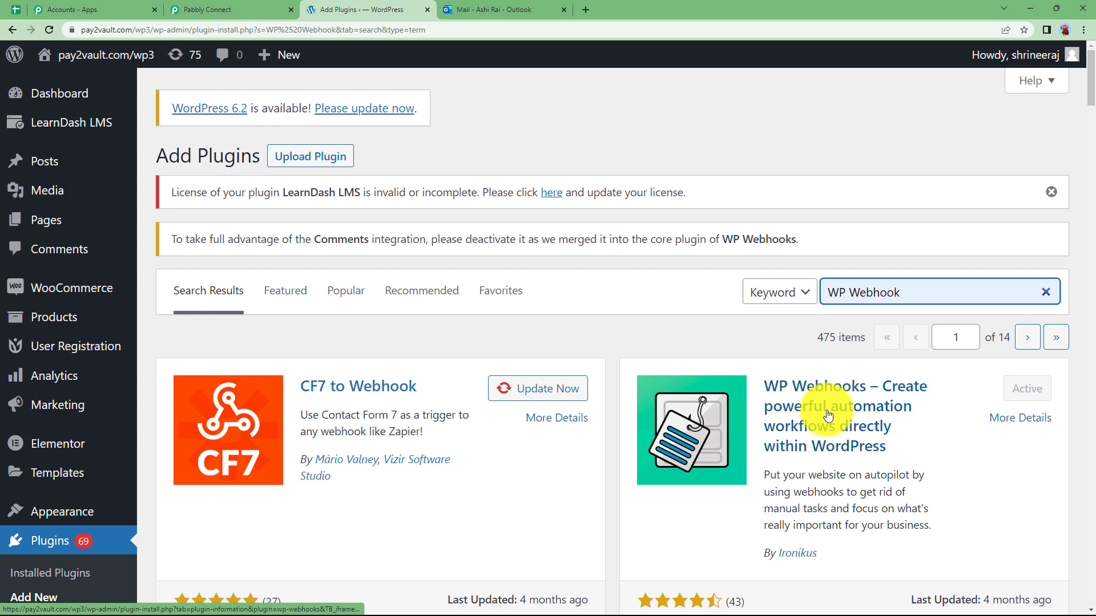
scroll(34, 445, down, 3)
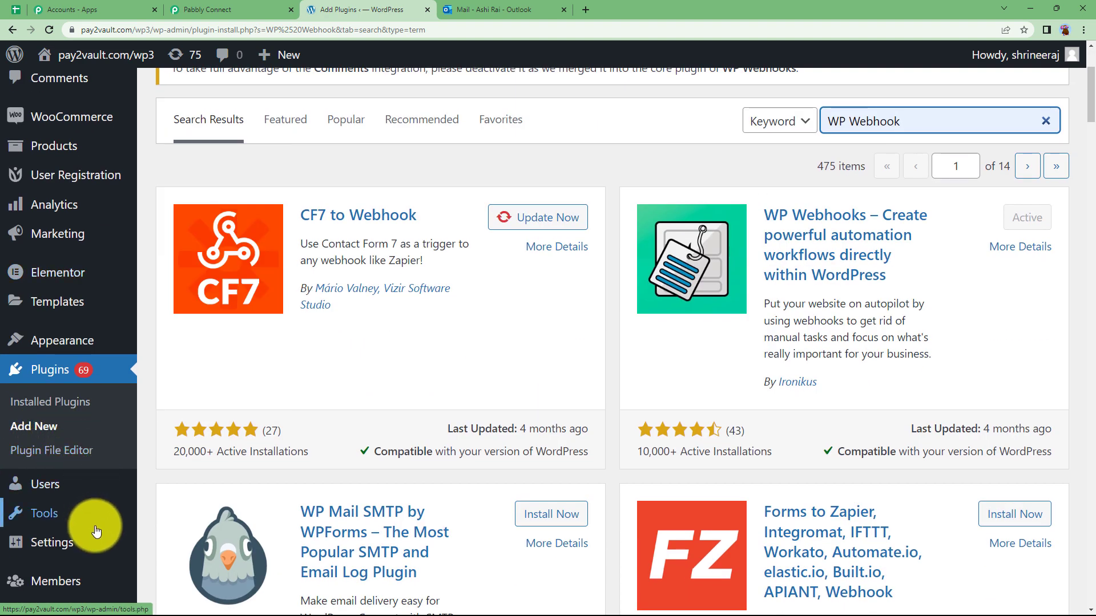
mouse_move(91, 541)
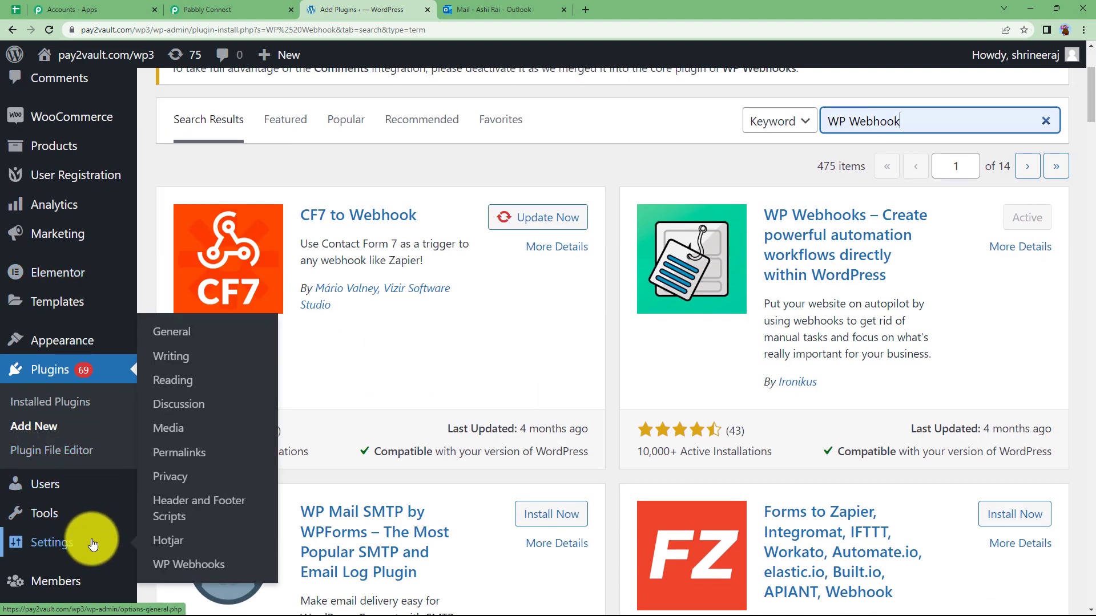
In WP Webhooks Send Data, search triggers for 'post' and select Post updated
click(199, 566)
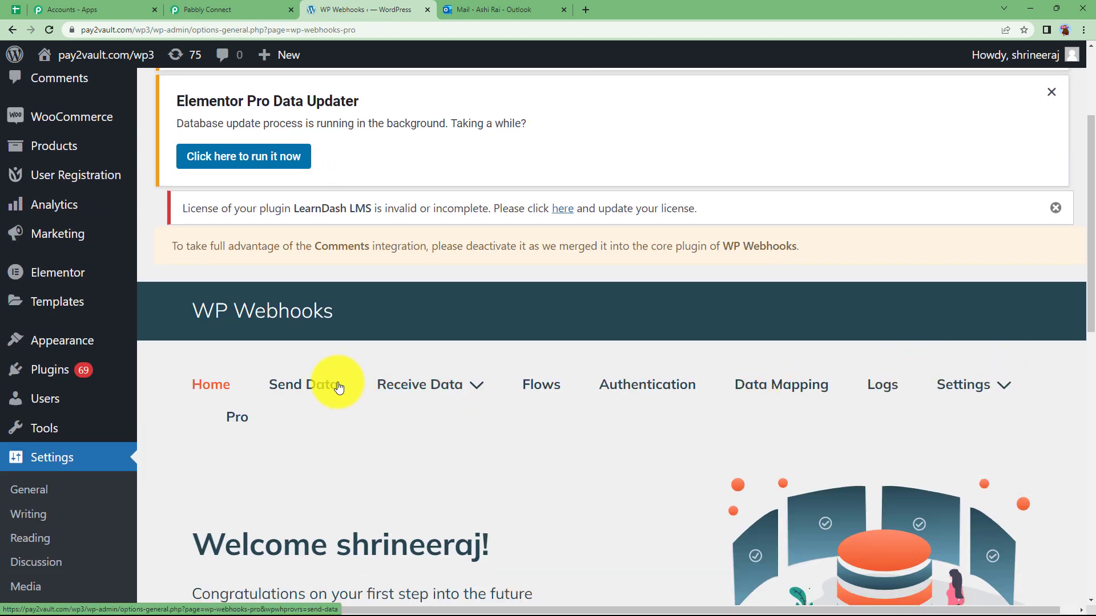
click(311, 392)
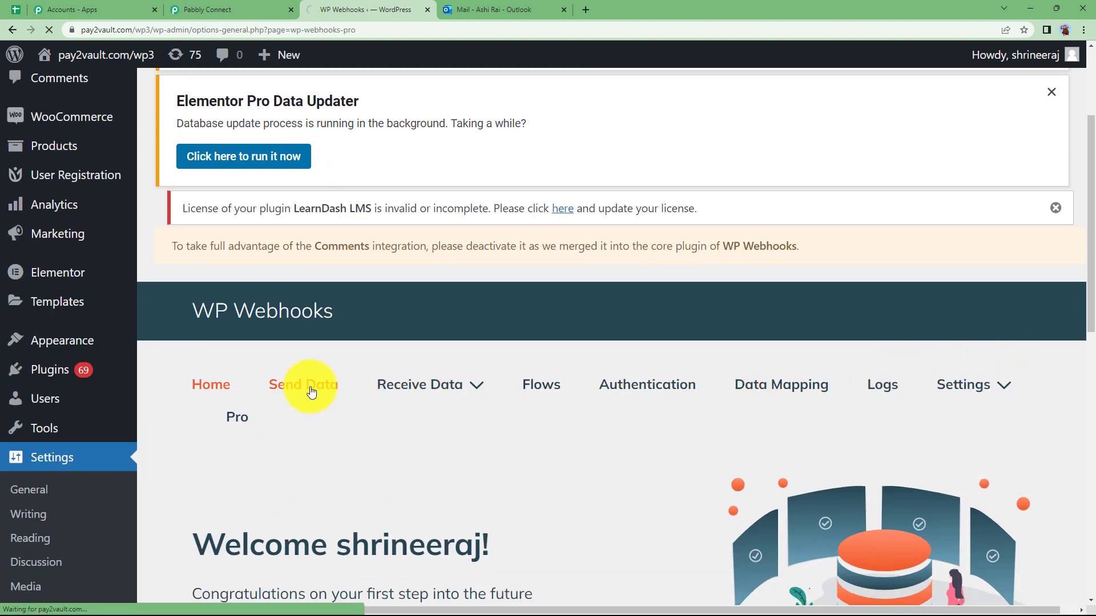
scroll(311, 392, down, 8)
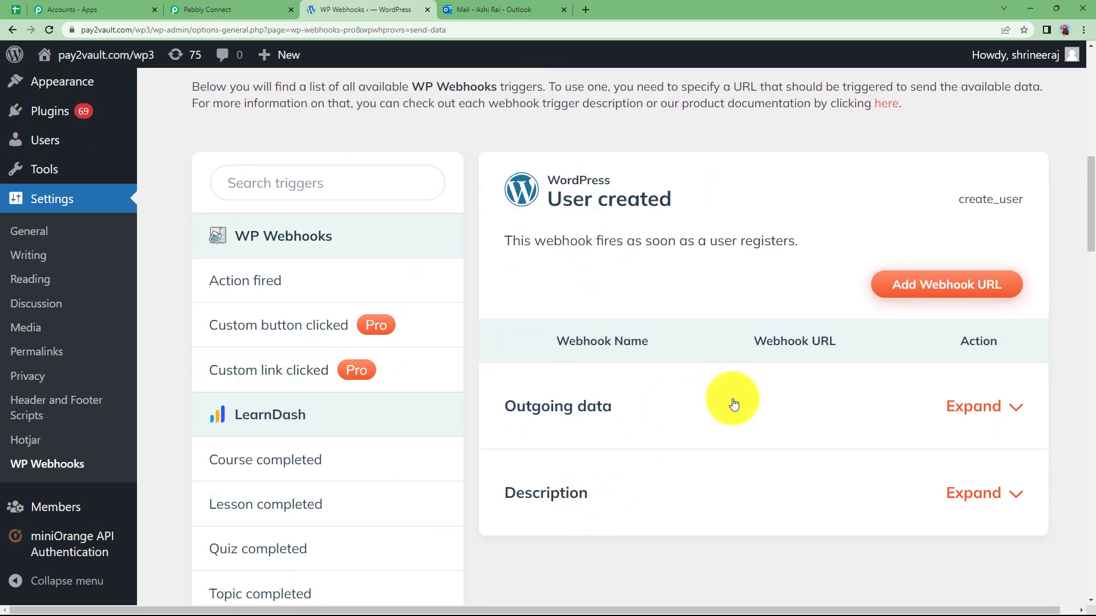
scroll(338, 455, down, 3)
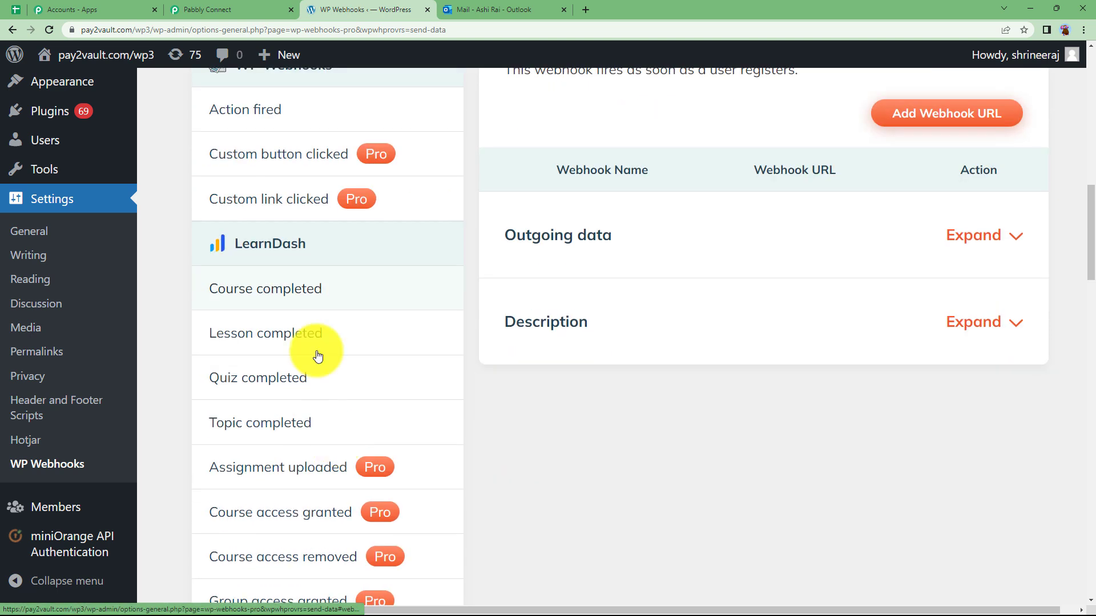
scroll(325, 399, up, 4)
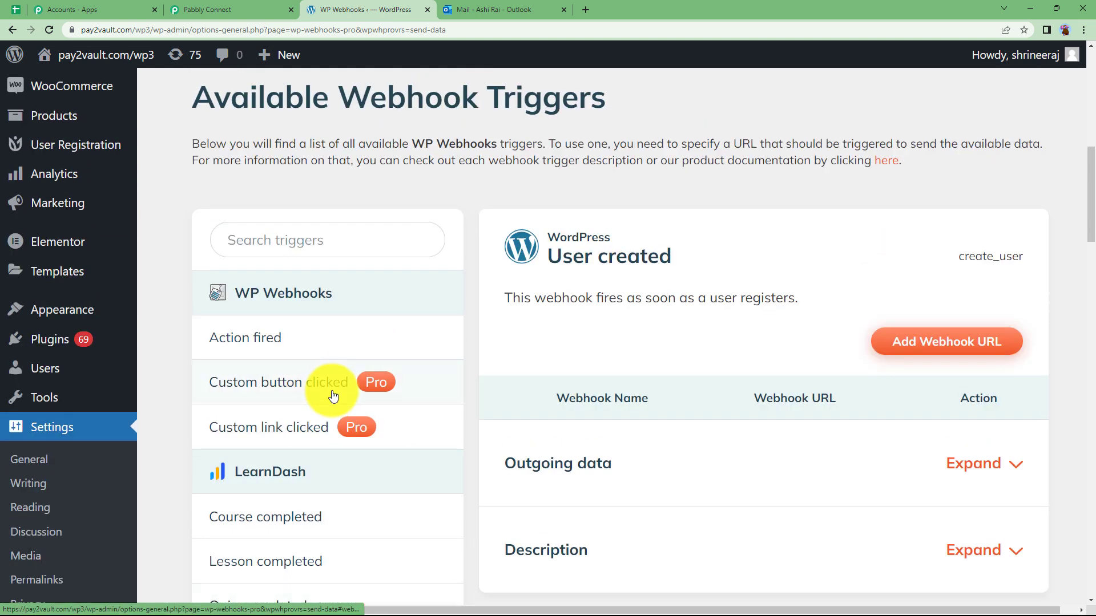
click(311, 240)
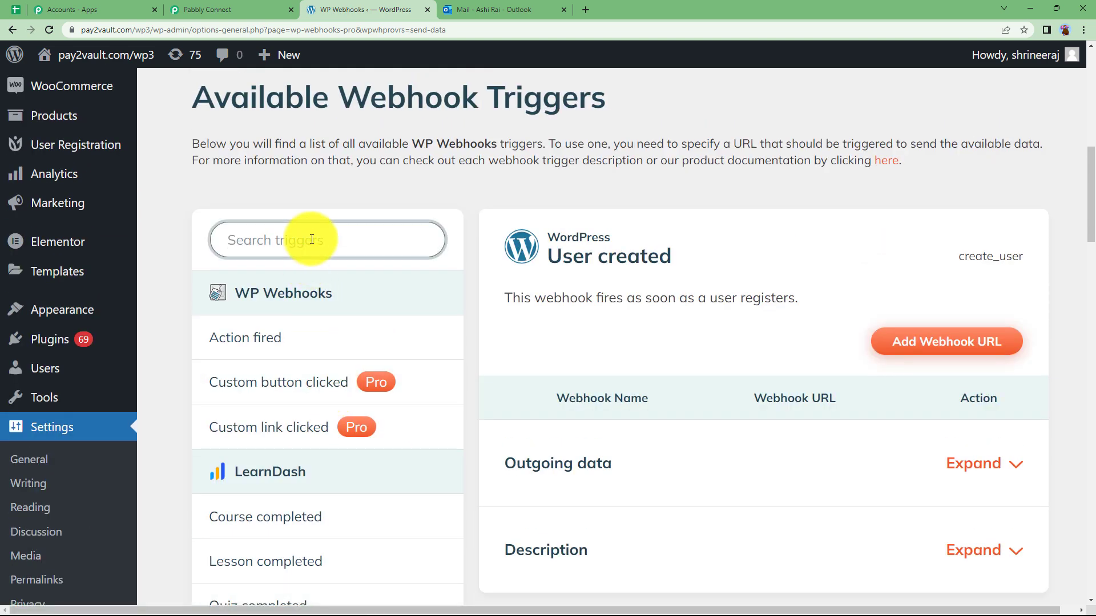
text(post)
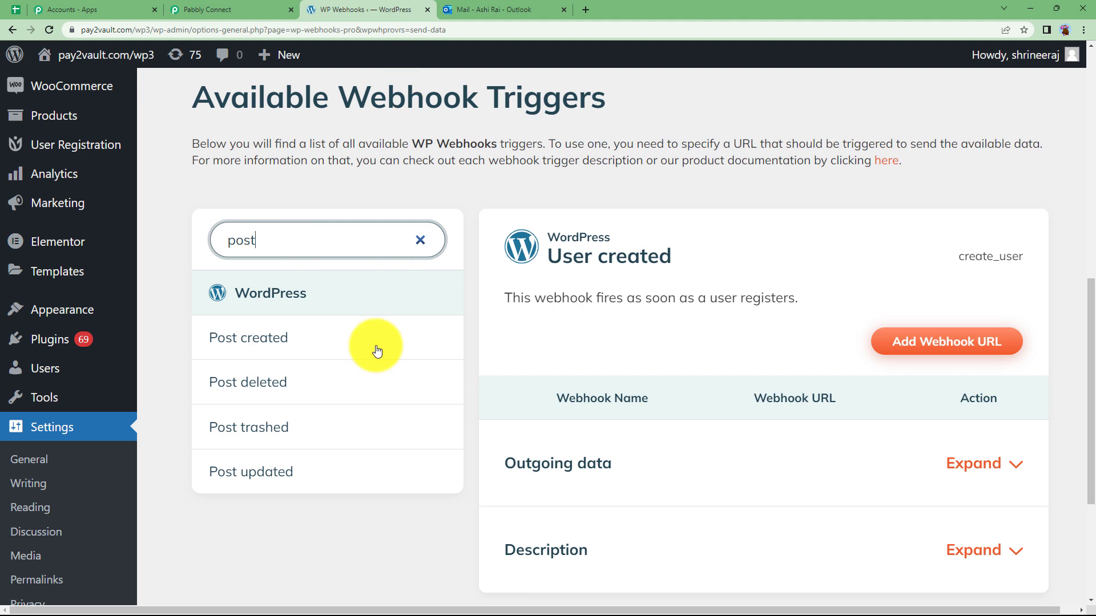
click(264, 476)
scroll(266, 478, down, 2)
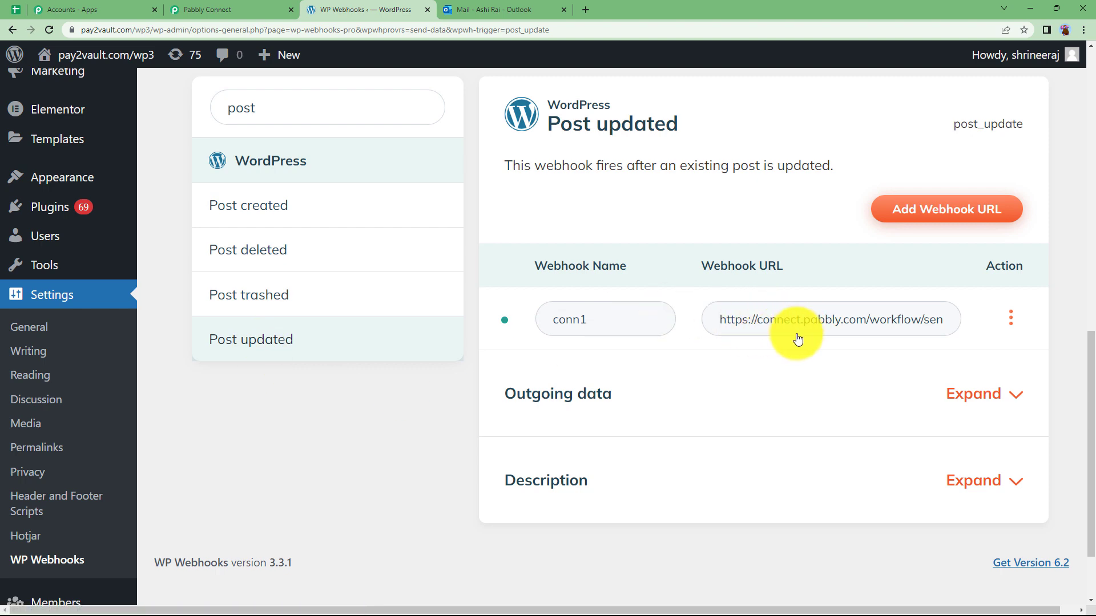
Start a new Post updated webhook named 'Post updated'
click(934, 223)
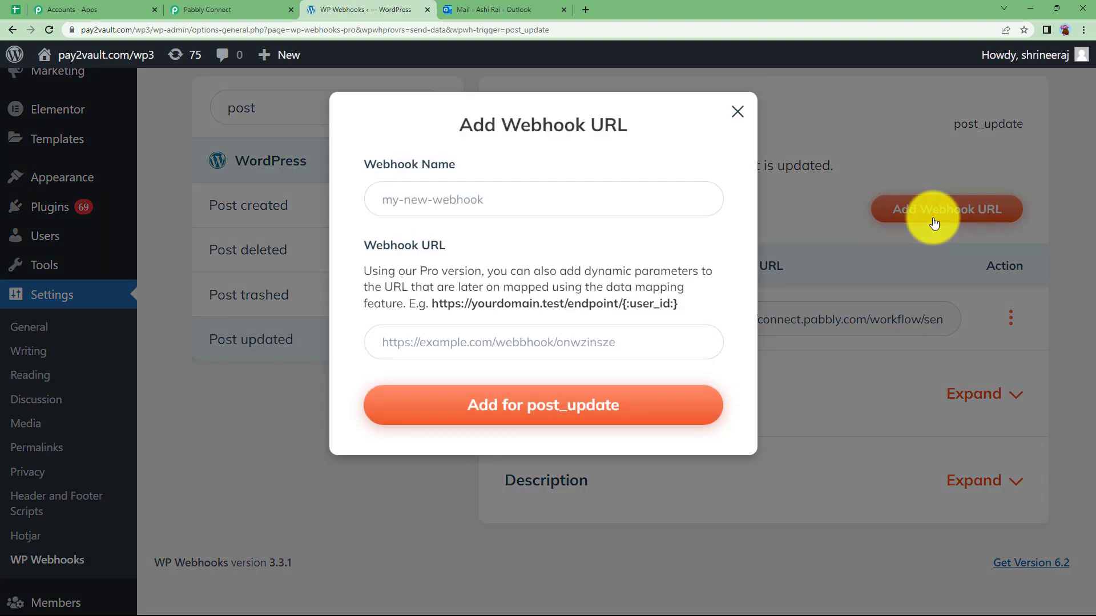
click(402, 200)
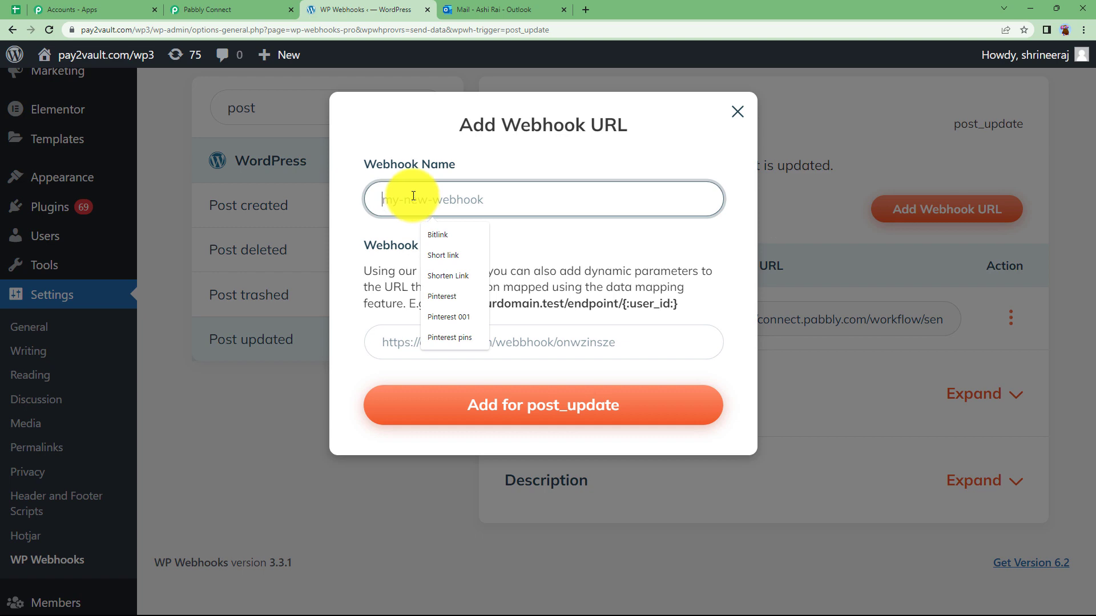
text(Post updated)
click(468, 344)
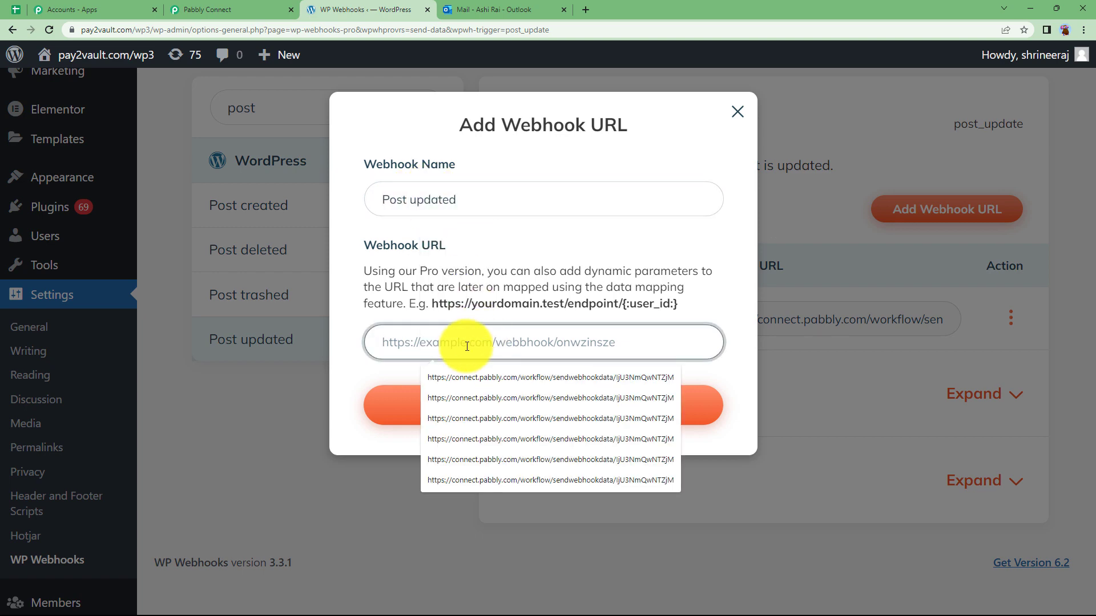
Paste the copied Pabbly Connect webhook URL into the webhook and save it
click(228, 10)
click(894, 189)
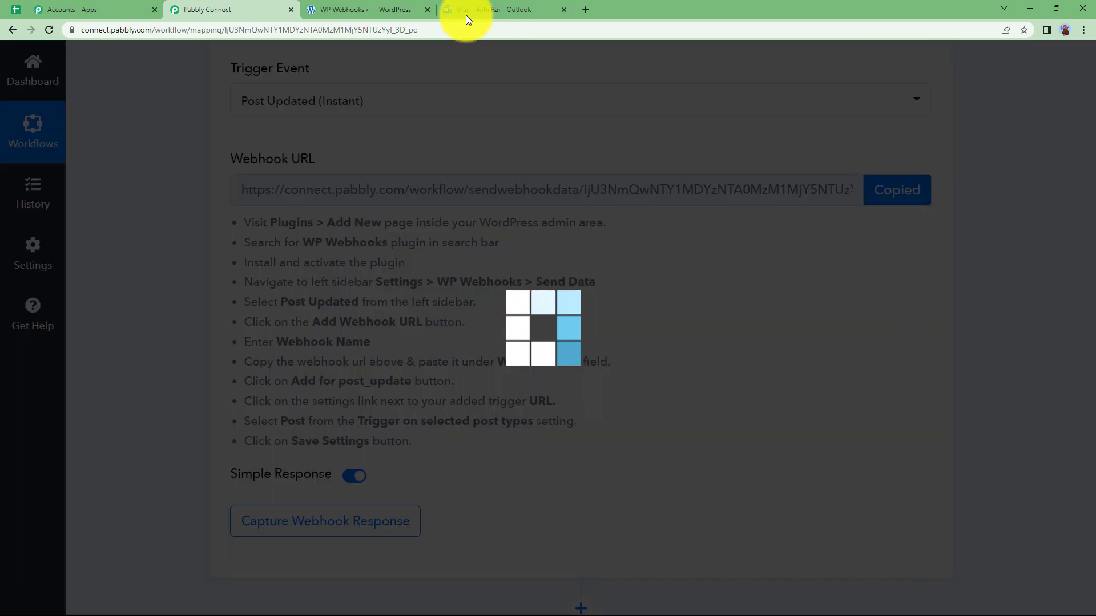
click(398, 10)
click(439, 346)
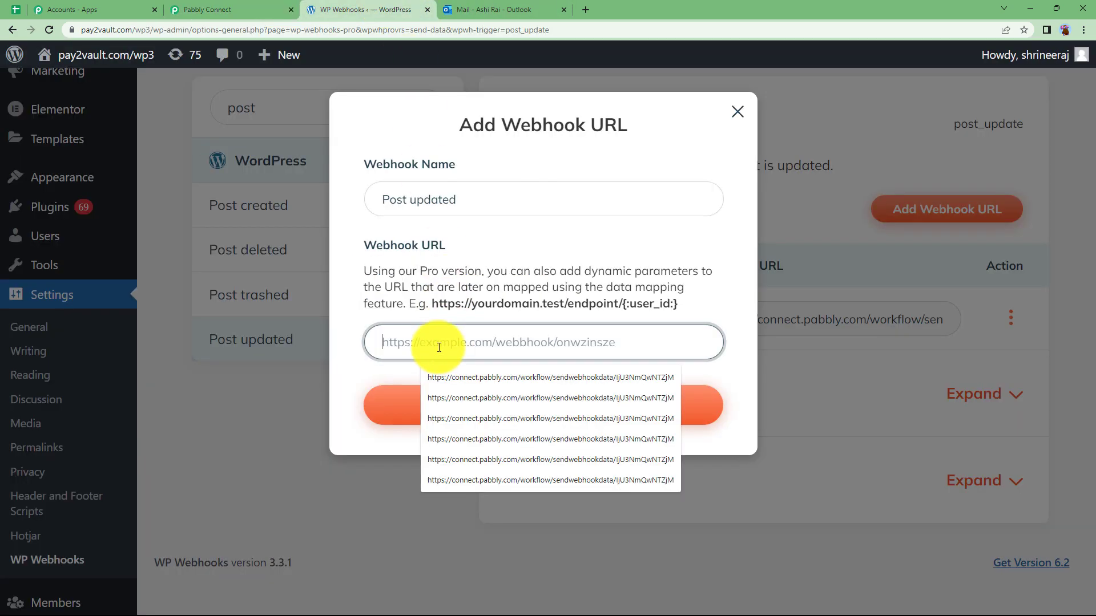
key(ctrl+v)
click(551, 409)
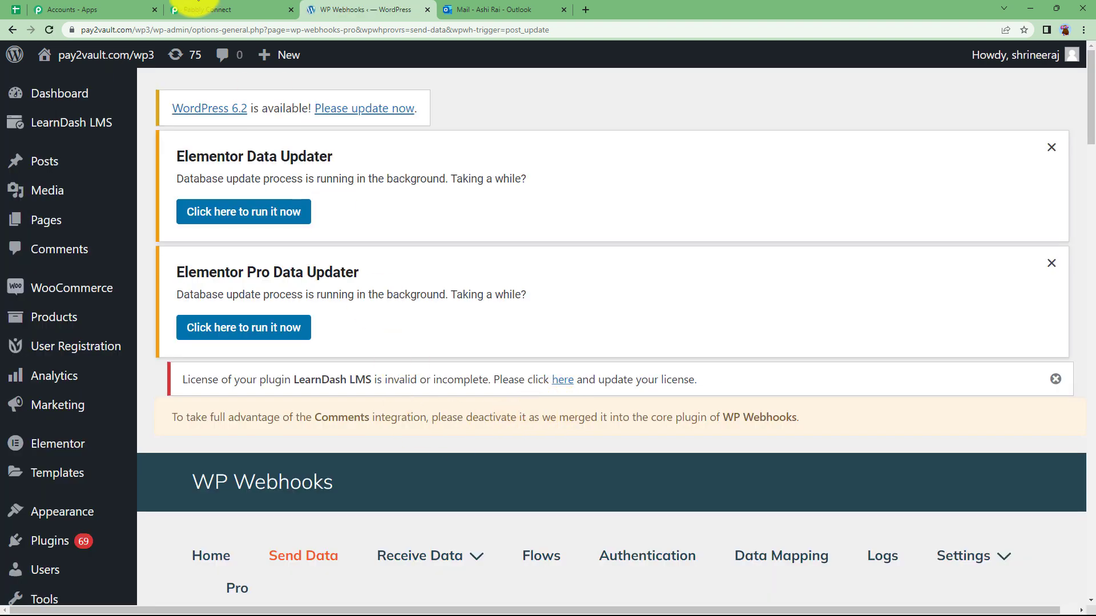
click(197, 8)
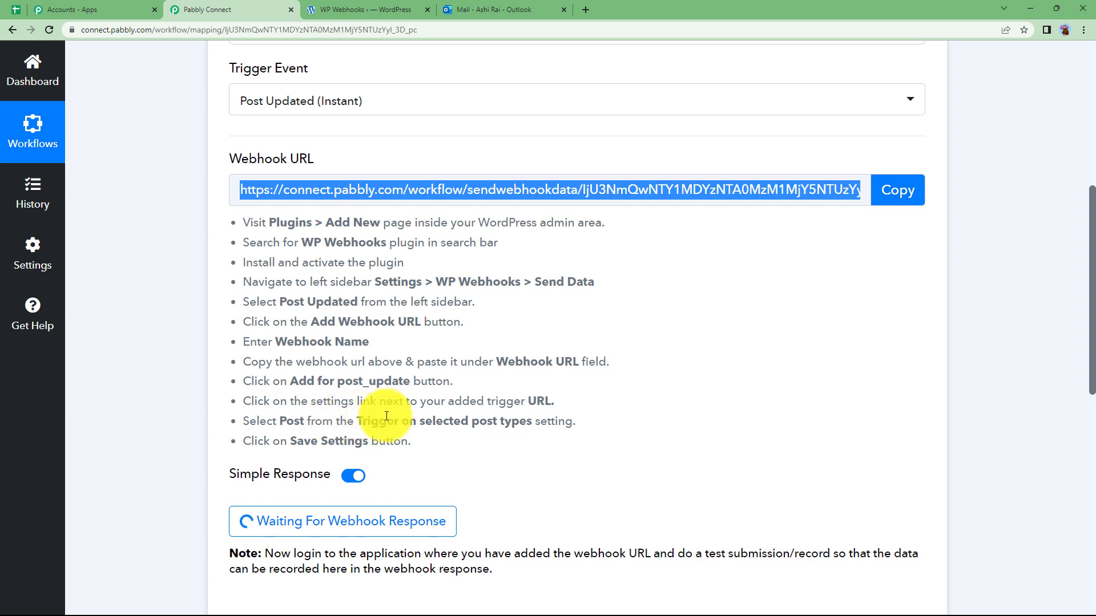
click(337, 9)
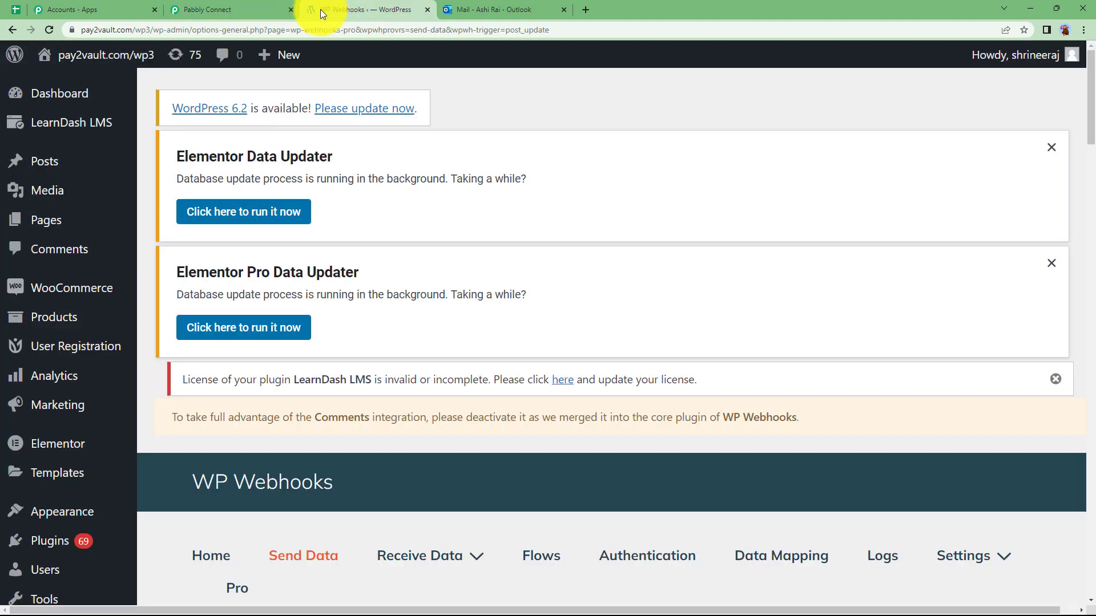
Restrict the Post updated webhook to the Post type and save its settings
scroll(464, 379, down, 5)
scroll(467, 385, down, 5)
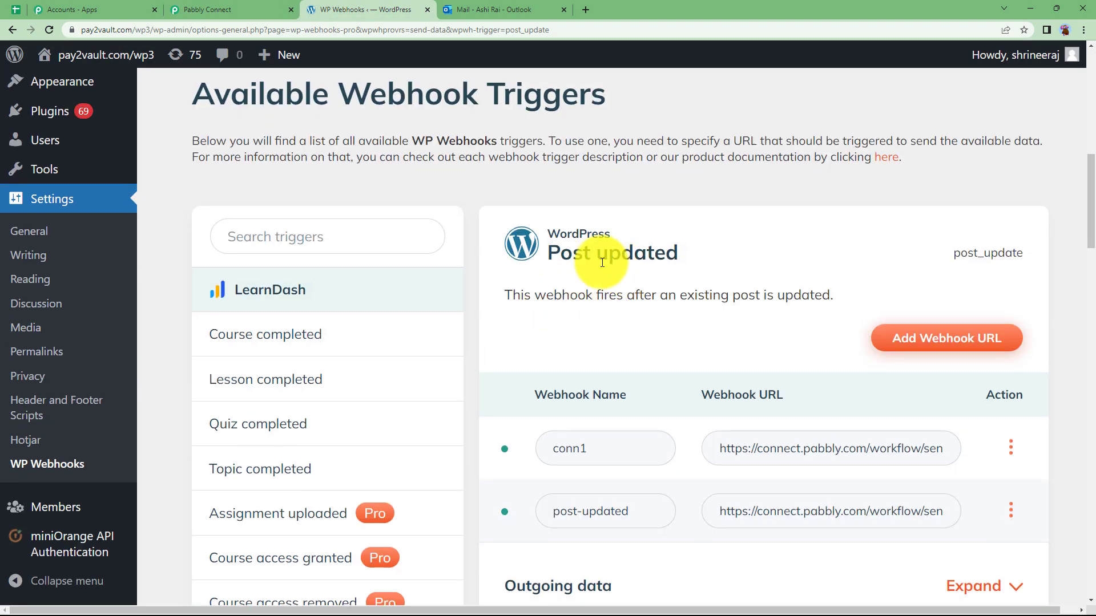
scroll(773, 427, down, 1)
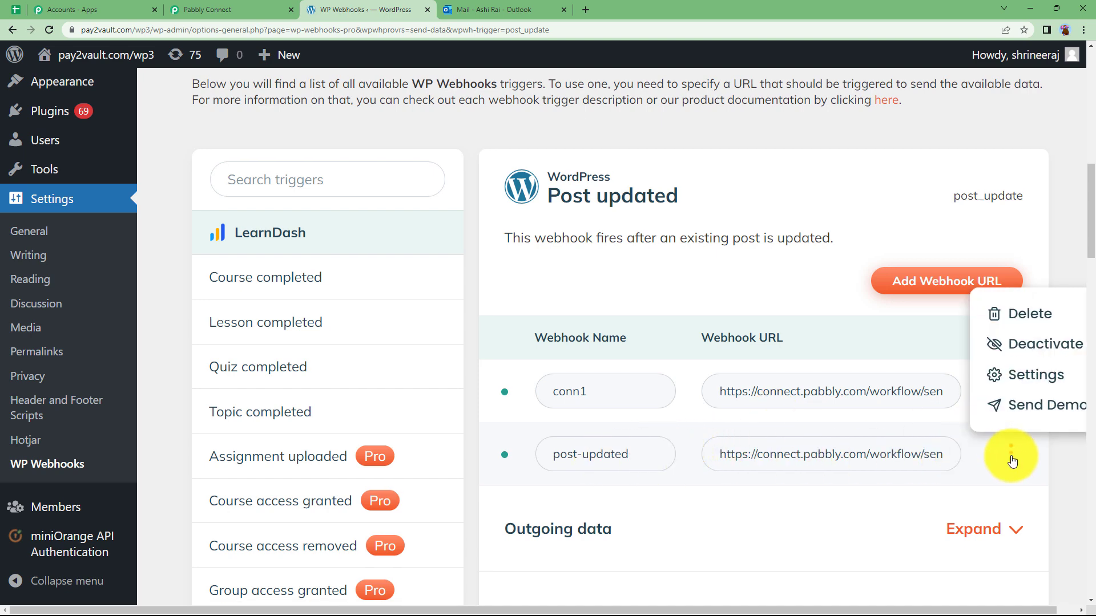
click(1022, 373)
scroll(196, 169, down, 2)
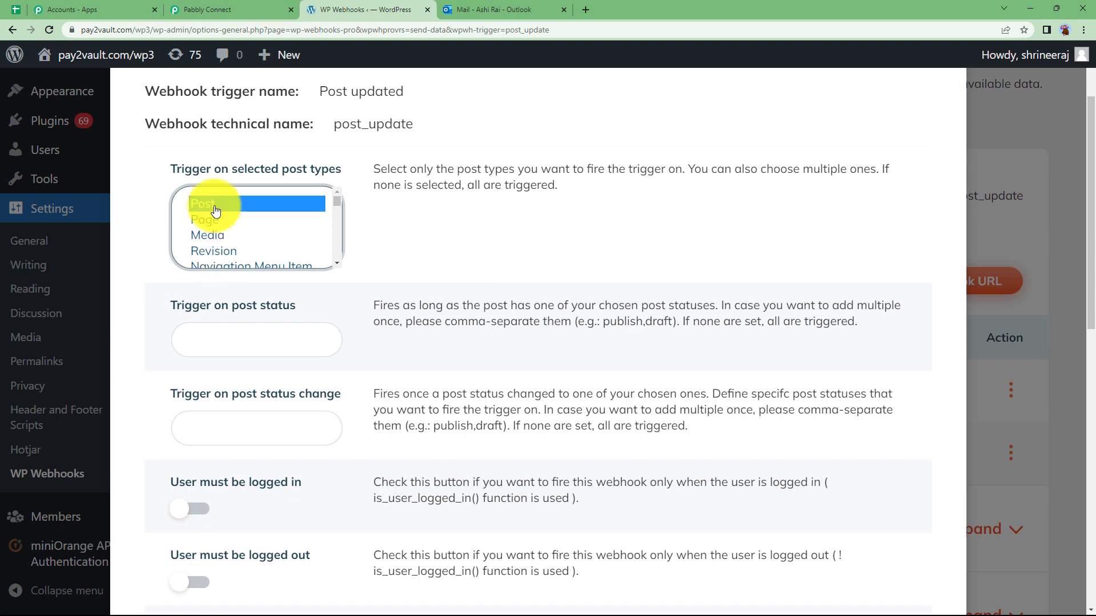
scroll(391, 328, down, 6)
scroll(323, 347, down, 4)
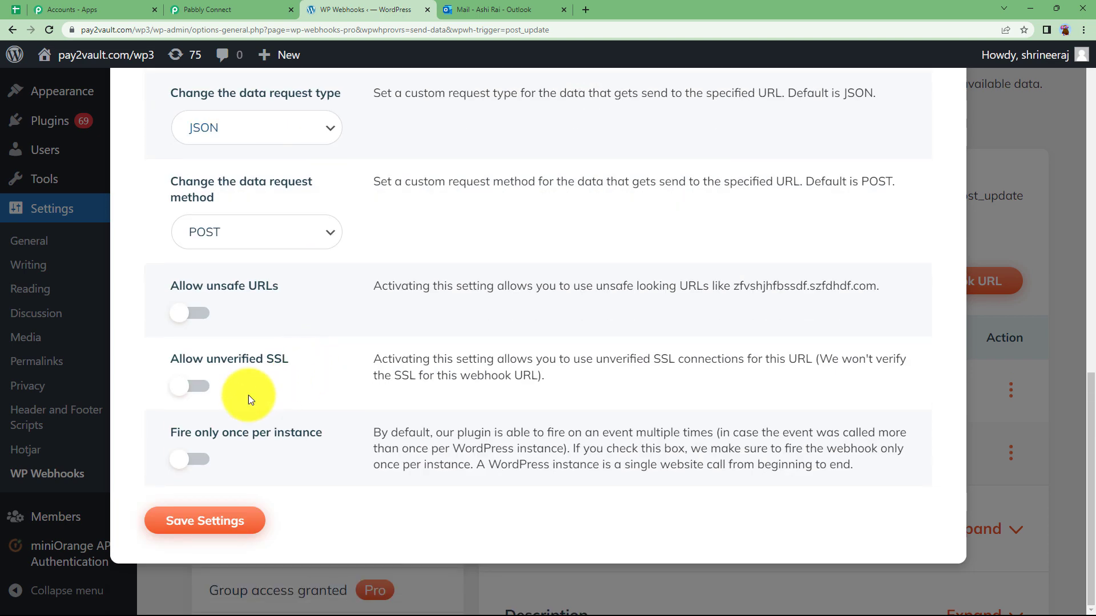
click(215, 521)
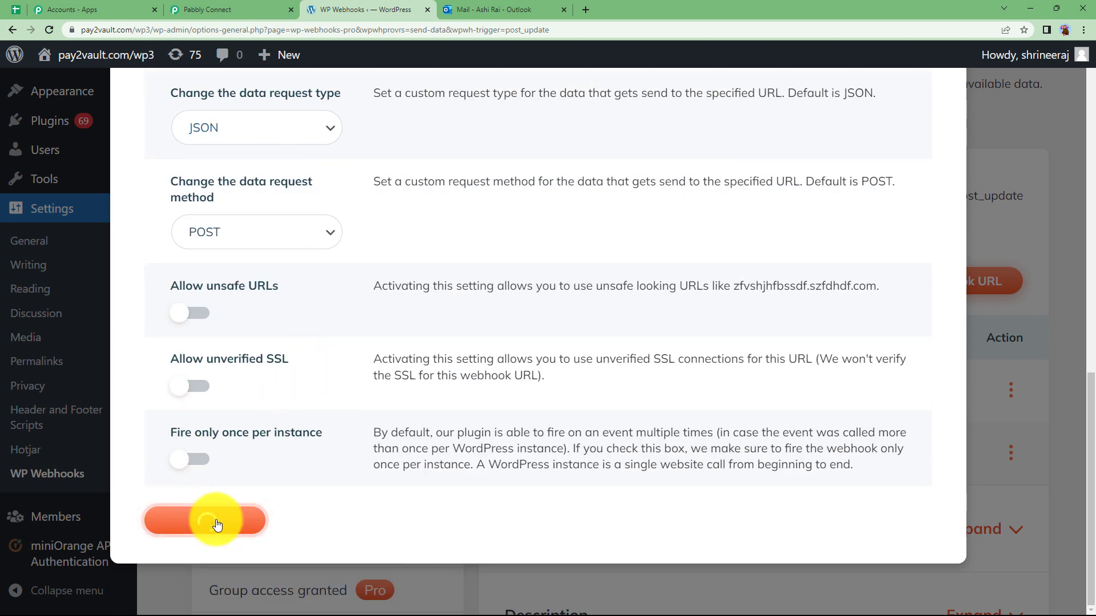
click(1002, 131)
scroll(482, 315, up, 10)
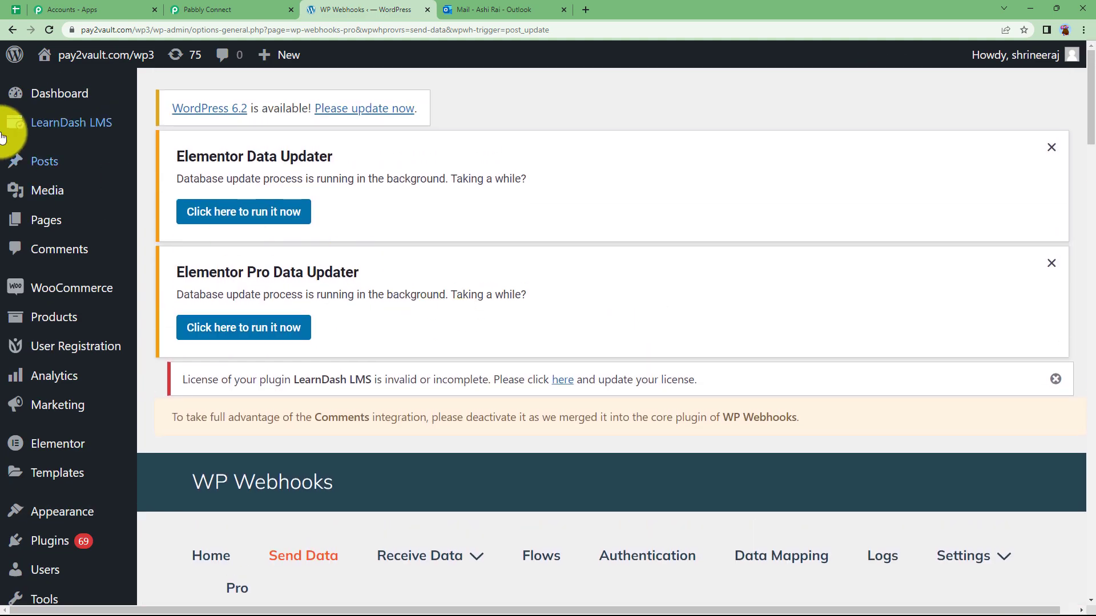
Bring up the WordPress All Posts list
mouse_move(49, 162)
click(170, 167)
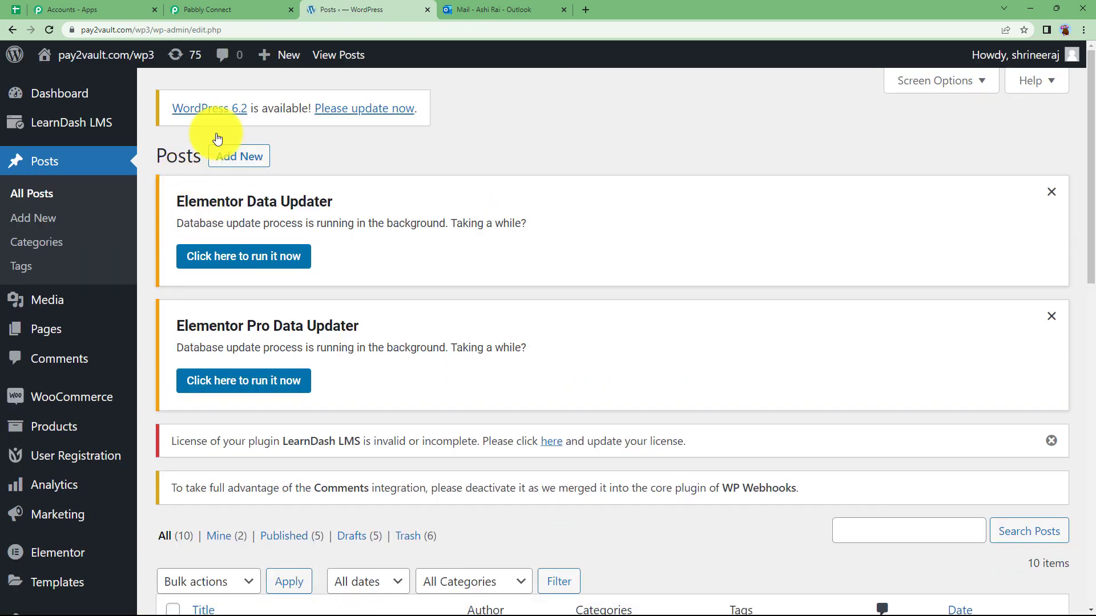
click(254, 9)
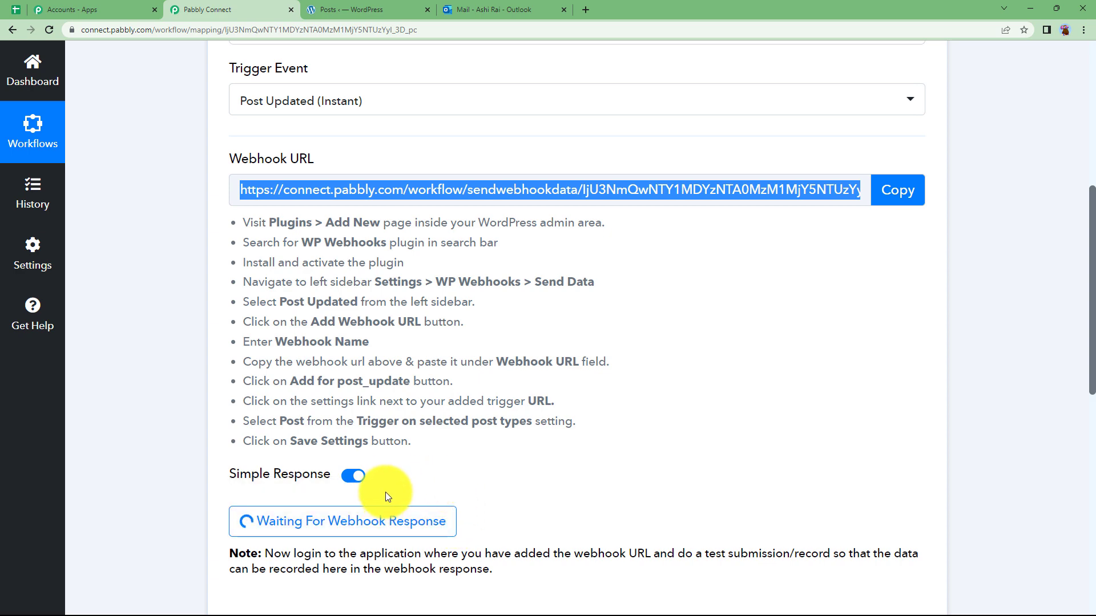
click(368, 10)
scroll(259, 488, down, 5)
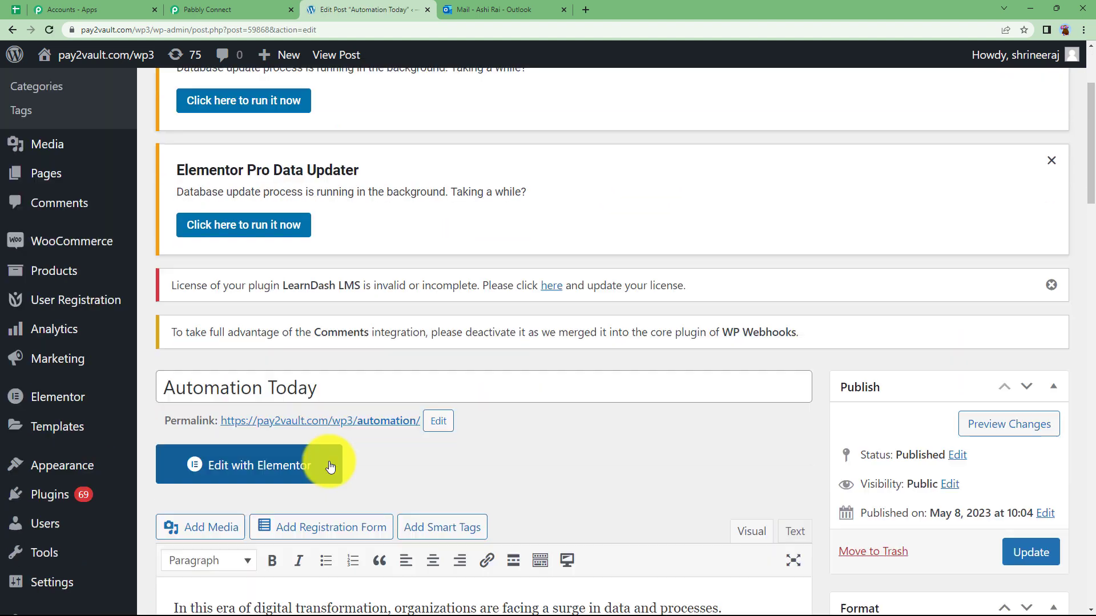
Retitle 'Automation Today' to 'Automation Nowadays', update it, and return to Pabbly Connect
click(332, 372)
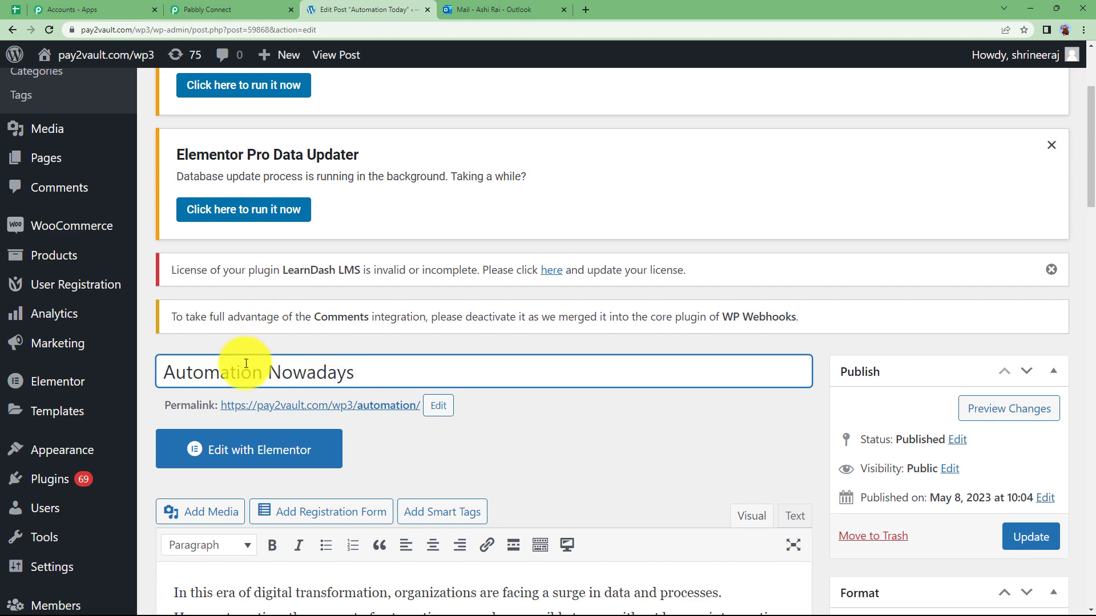
scroll(440, 400, down, 2)
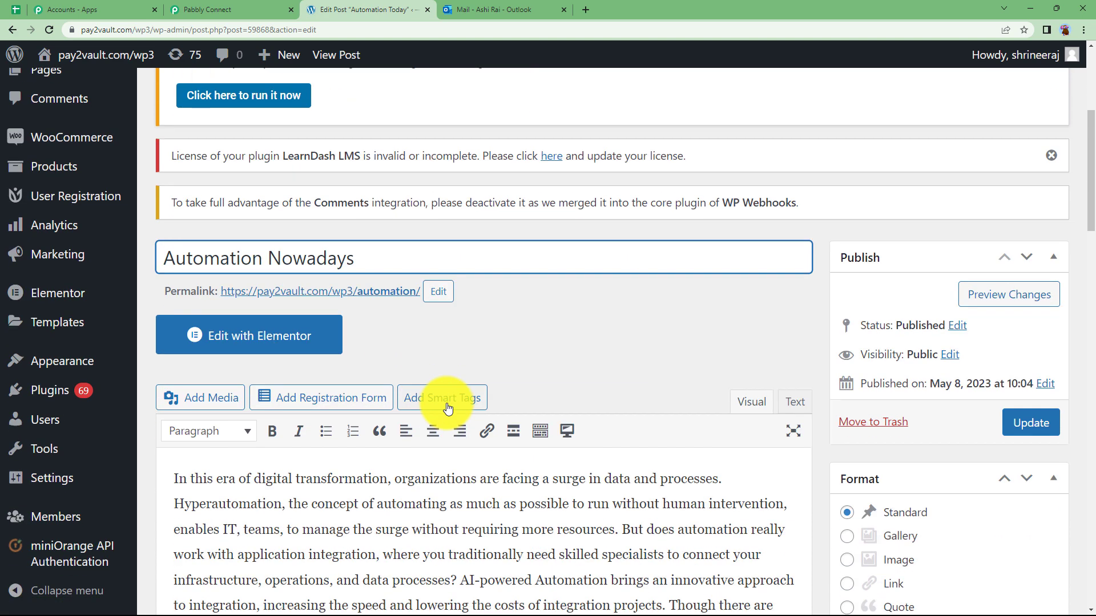
click(1026, 430)
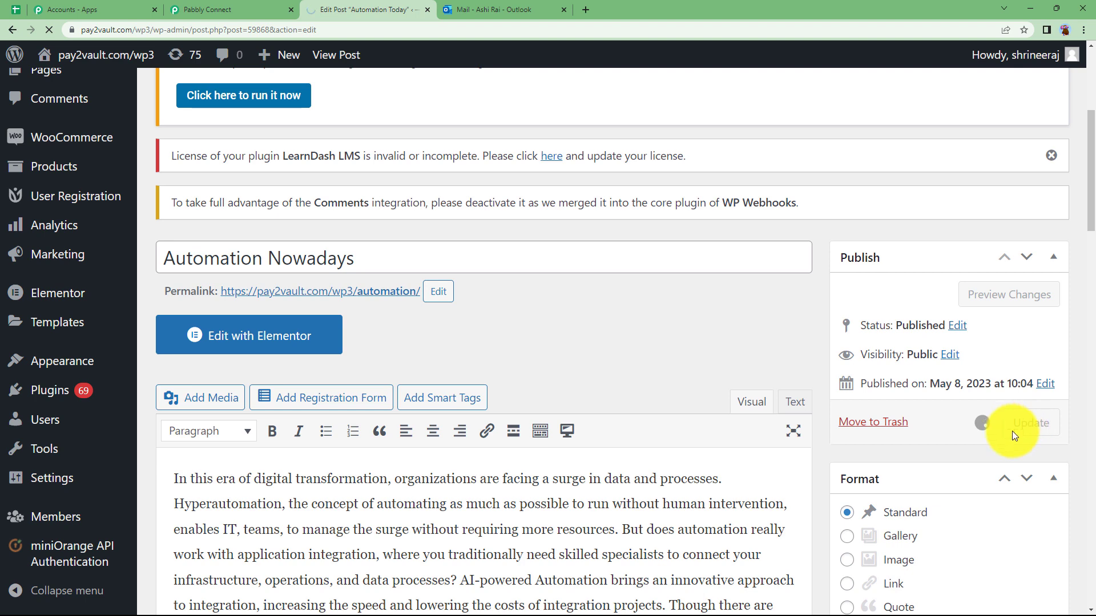
click(205, 9)
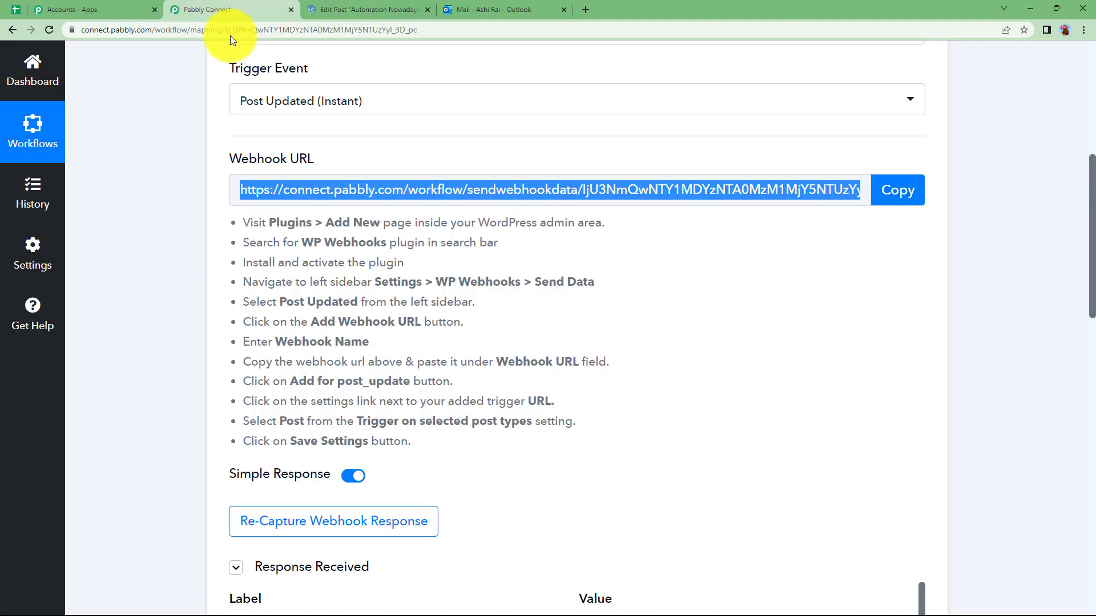
Check the edited post in WordPress, then return to the Pabbly Connect trigger
scroll(308, 454, down, 3)
scroll(208, 471, down, 4)
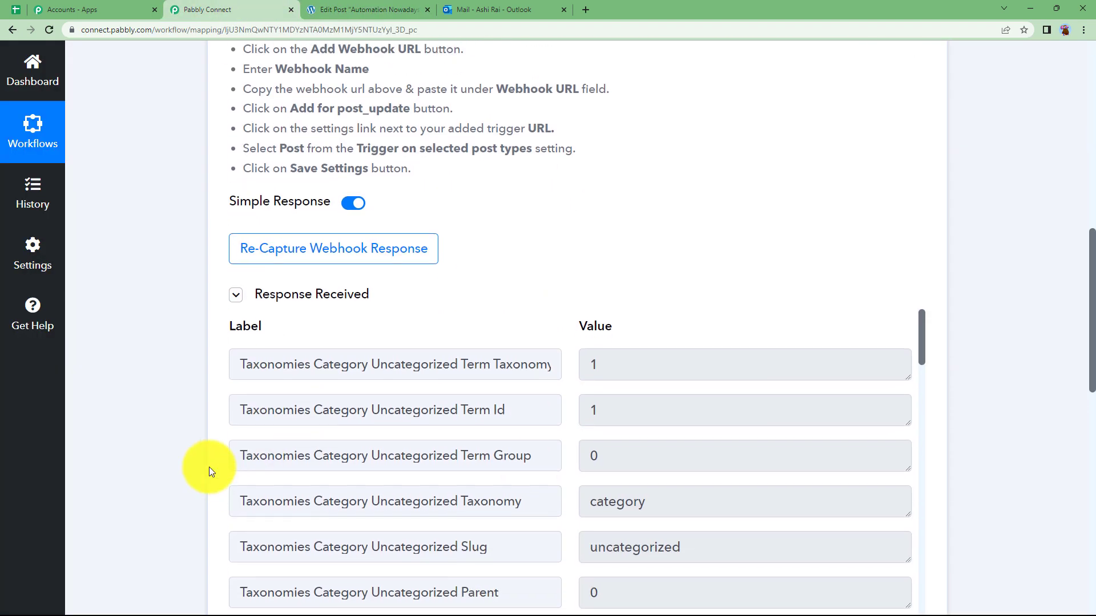
scroll(577, 346, down, 4)
click(359, 8)
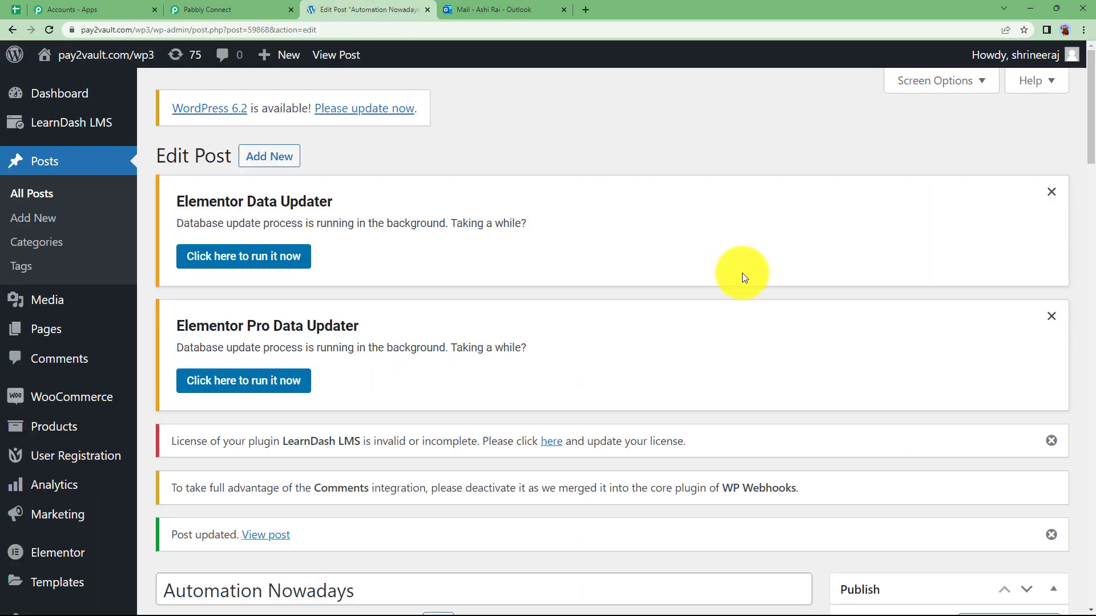
scroll(528, 375, down, 5)
click(1028, 496)
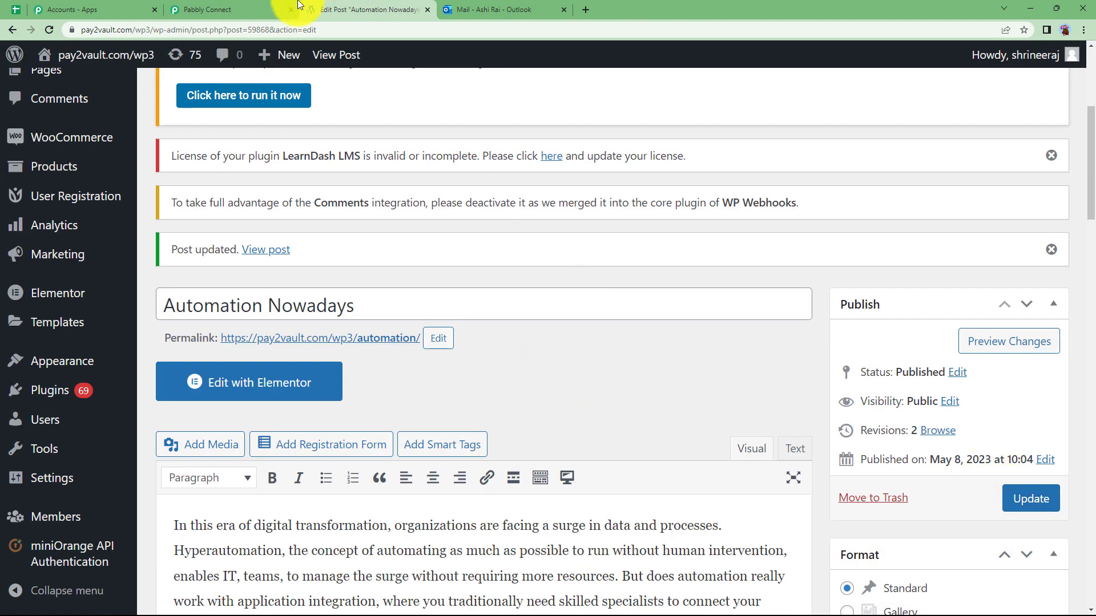
click(270, 5)
Inspect the response's Post Permalink and the new title 'Automation Nowadays'
scroll(577, 433, down, 3)
scroll(605, 249, up, 4)
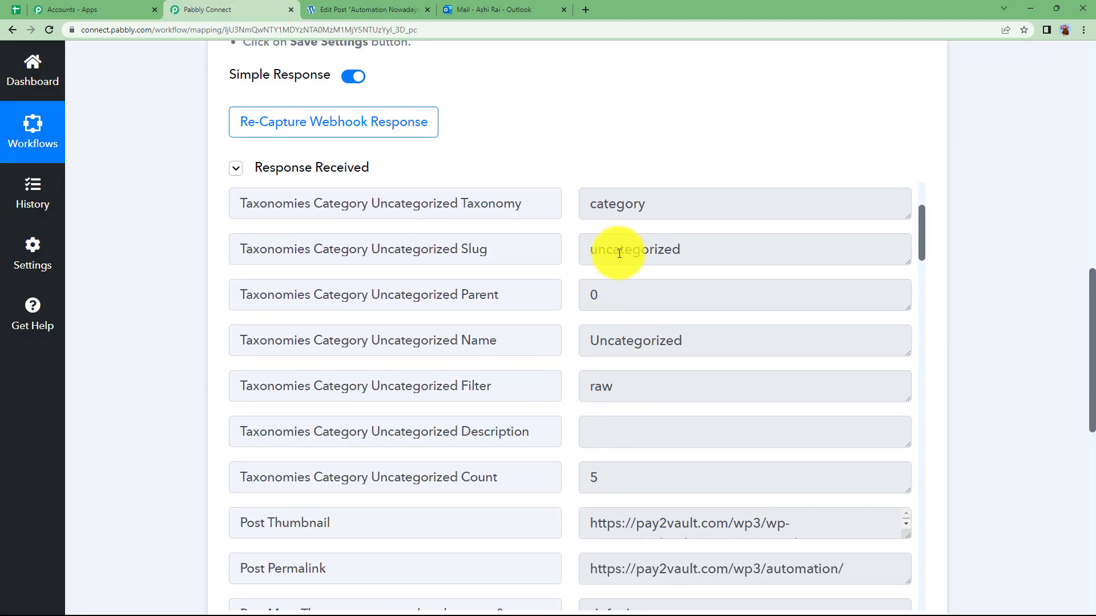
scroll(647, 534, down, 2)
scroll(600, 532, down, 1)
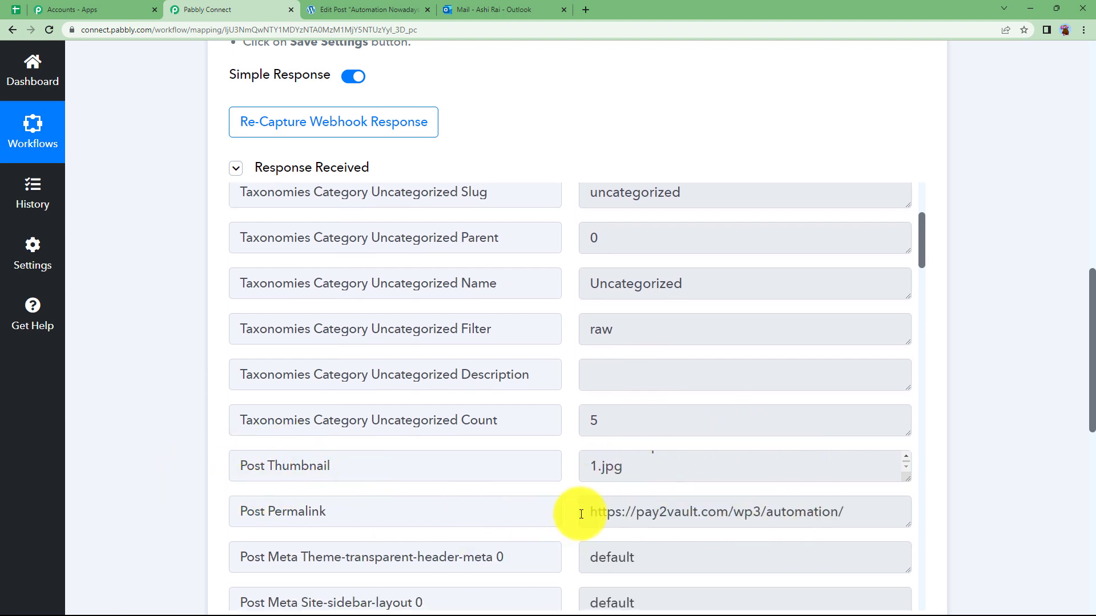
drag(580, 514, 880, 511)
scroll(514, 505, down, 13)
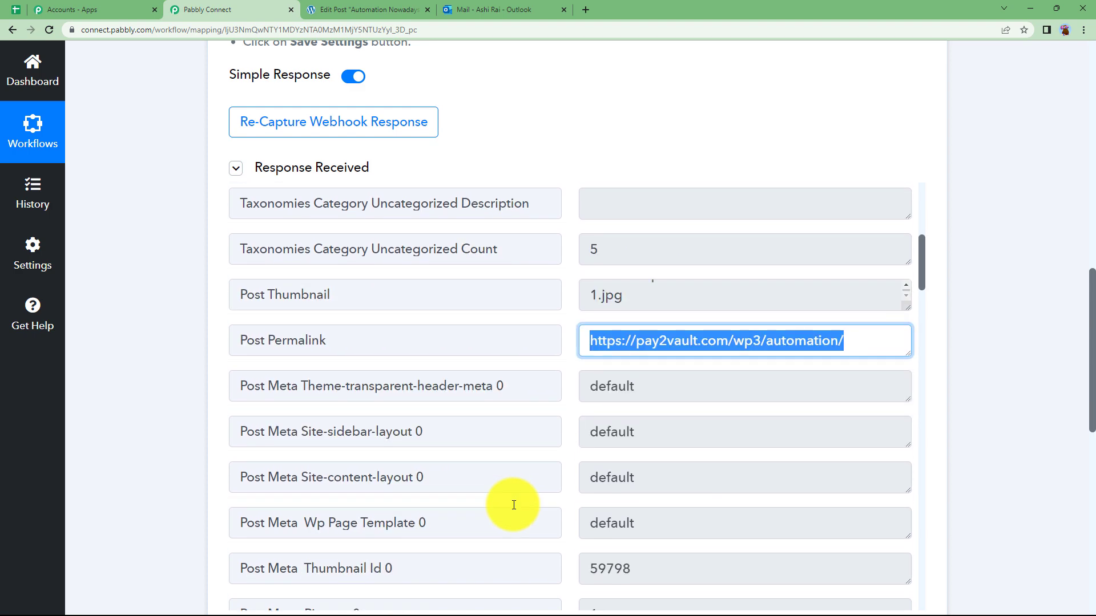
drag(716, 368, 509, 369)
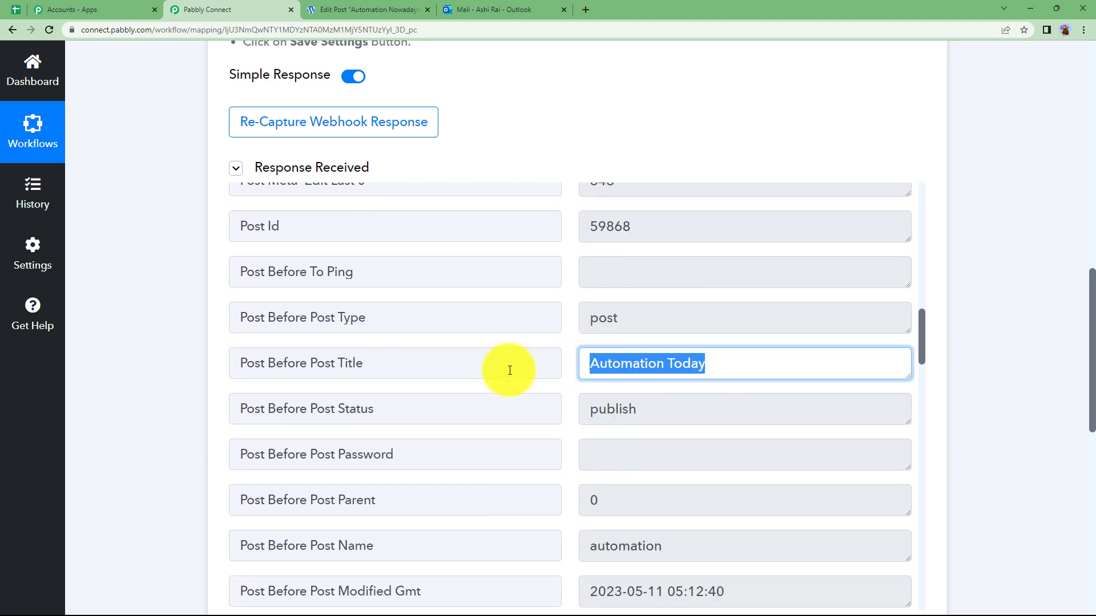
scroll(504, 418, down, 3)
scroll(571, 488, down, 15)
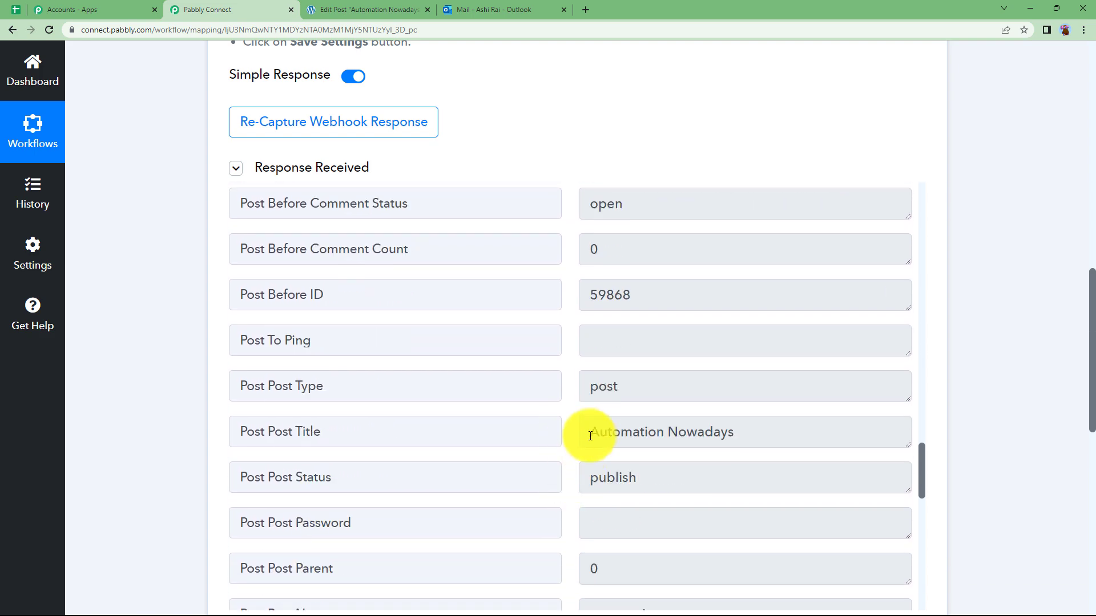
drag(588, 432, 783, 431)
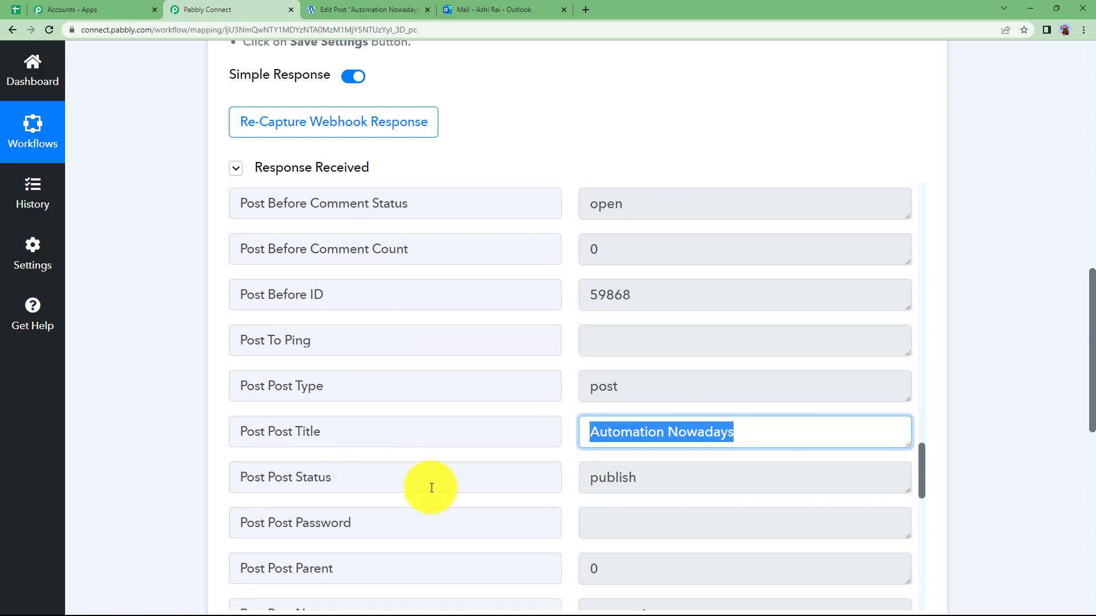
Examine the Post Content value, enlarging its box, then scroll back up
scroll(430, 484, down, 9)
scroll(431, 488, down, 6)
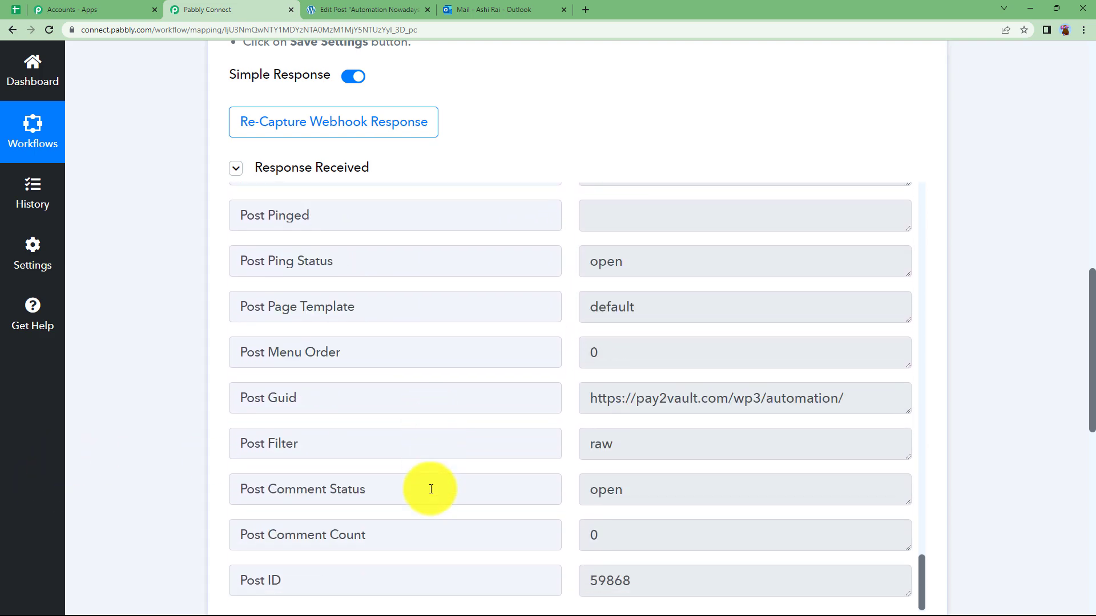
scroll(431, 489, up, 6)
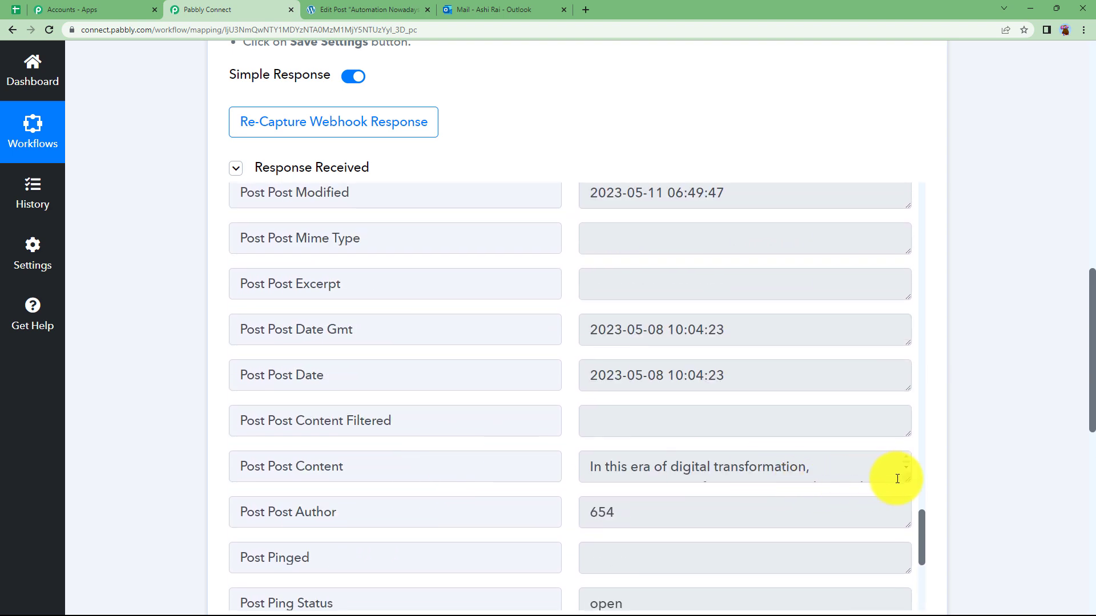
click(901, 481)
mouse_move(908, 478)
mouse_down()
mouse_move(919, 555)
mouse_move(897, 478)
mouse_up()
click(224, 453)
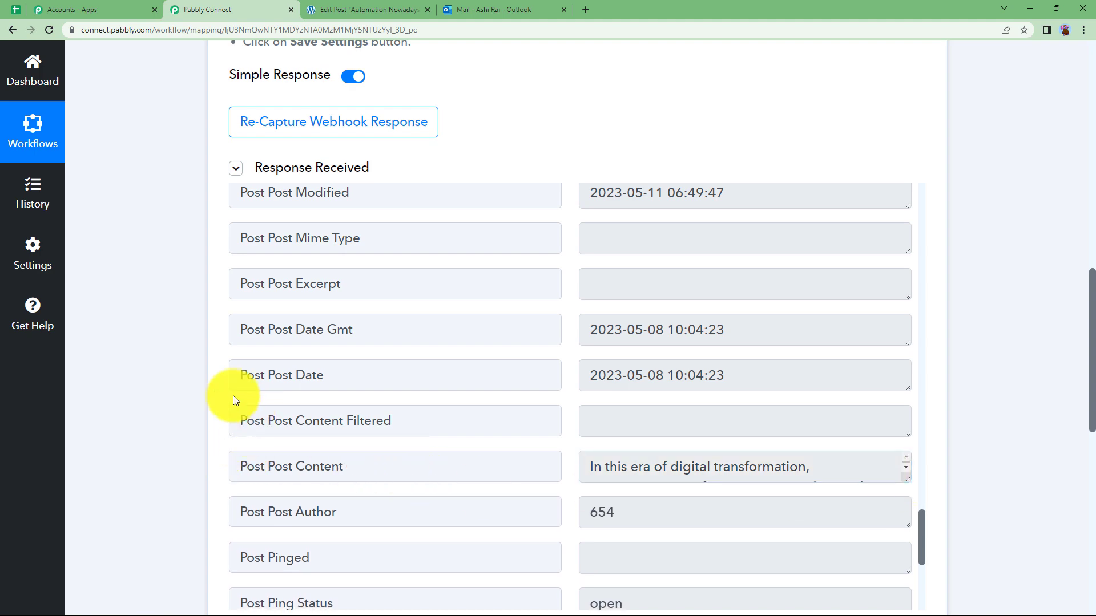
scroll(153, 362, up, 15)
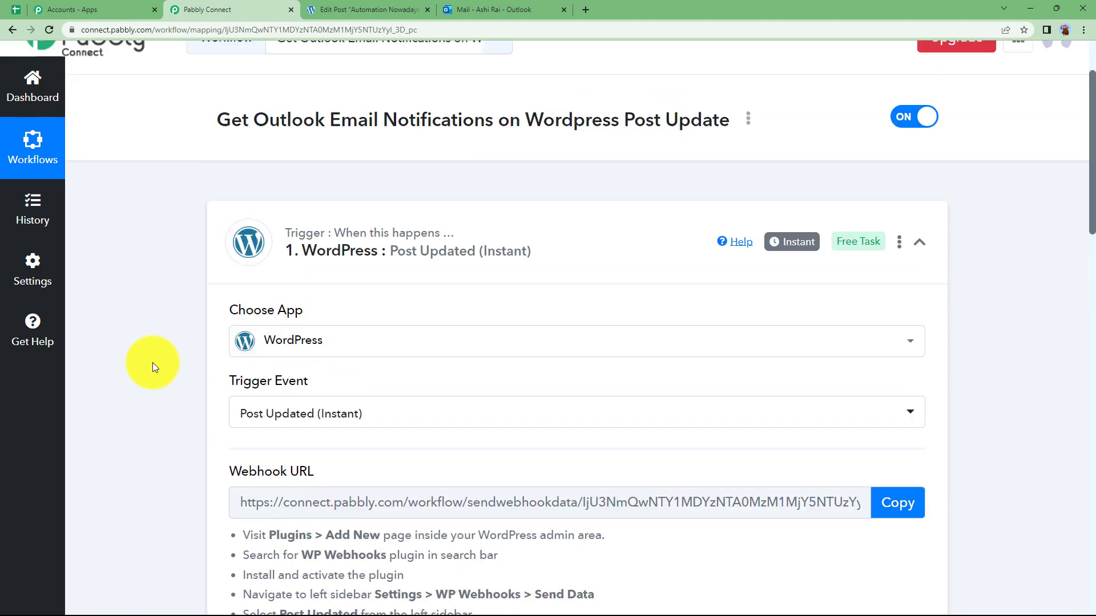
Collapse the WordPress trigger and choose Microsoft Office 365 as the action app
click(393, 294)
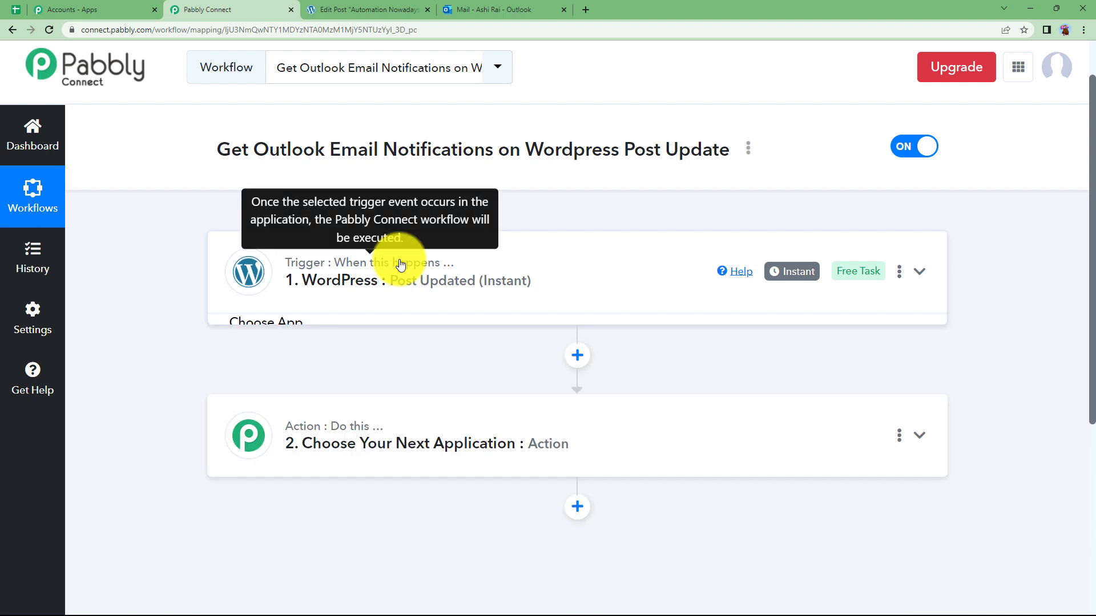
click(392, 431)
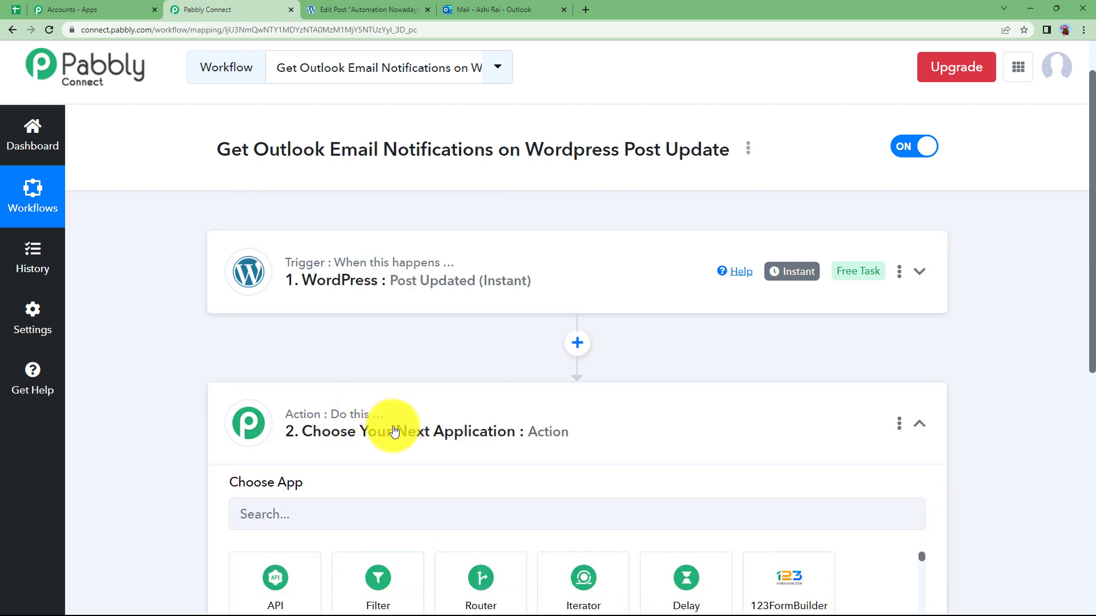
scroll(308, 399, down, 2)
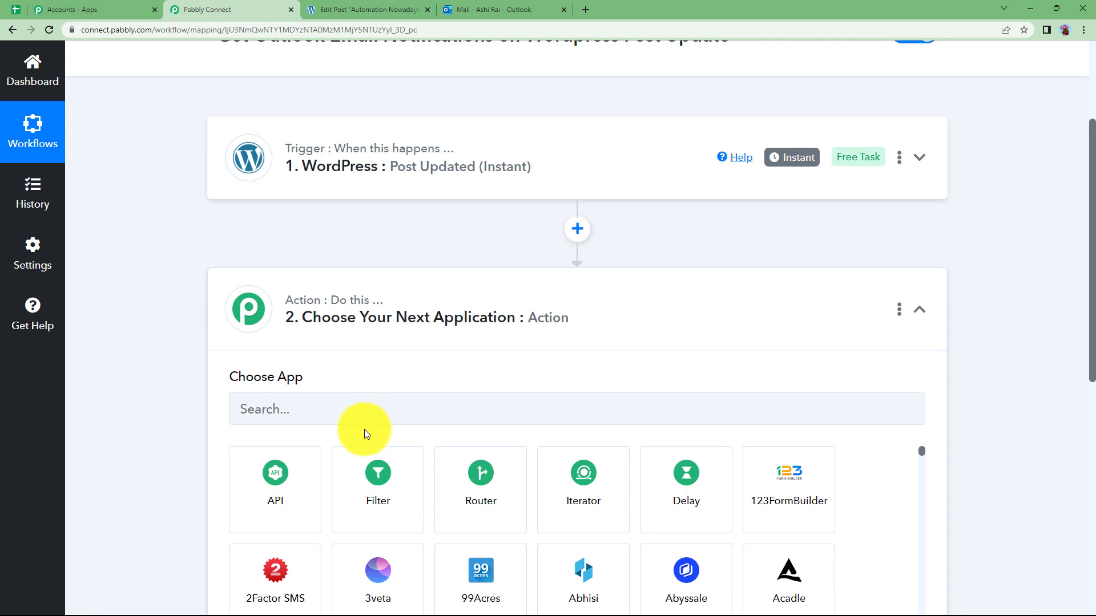
click(367, 415)
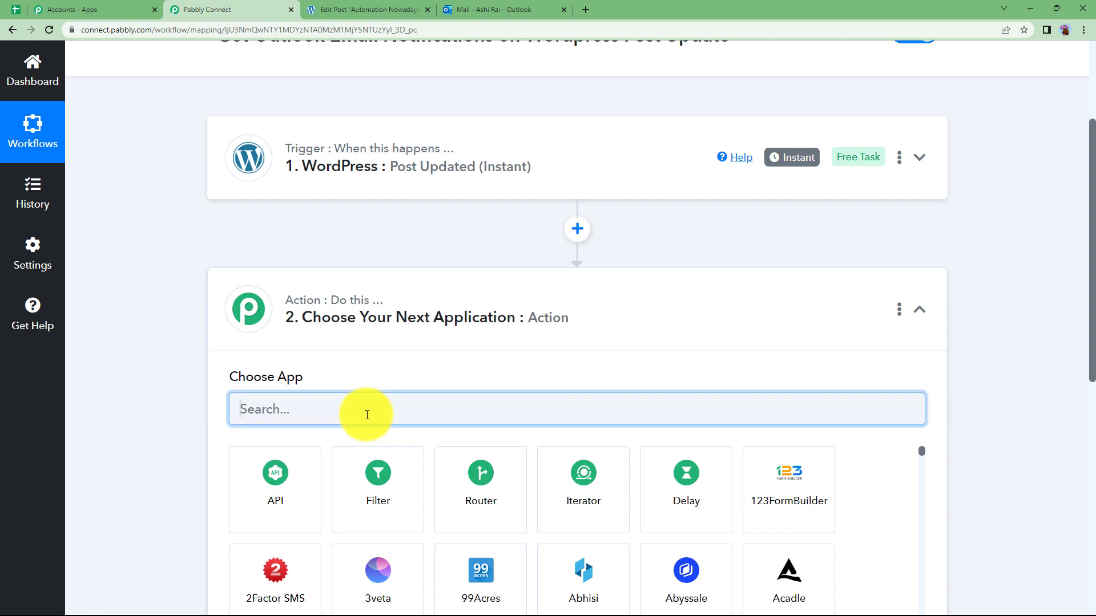
text(outl)
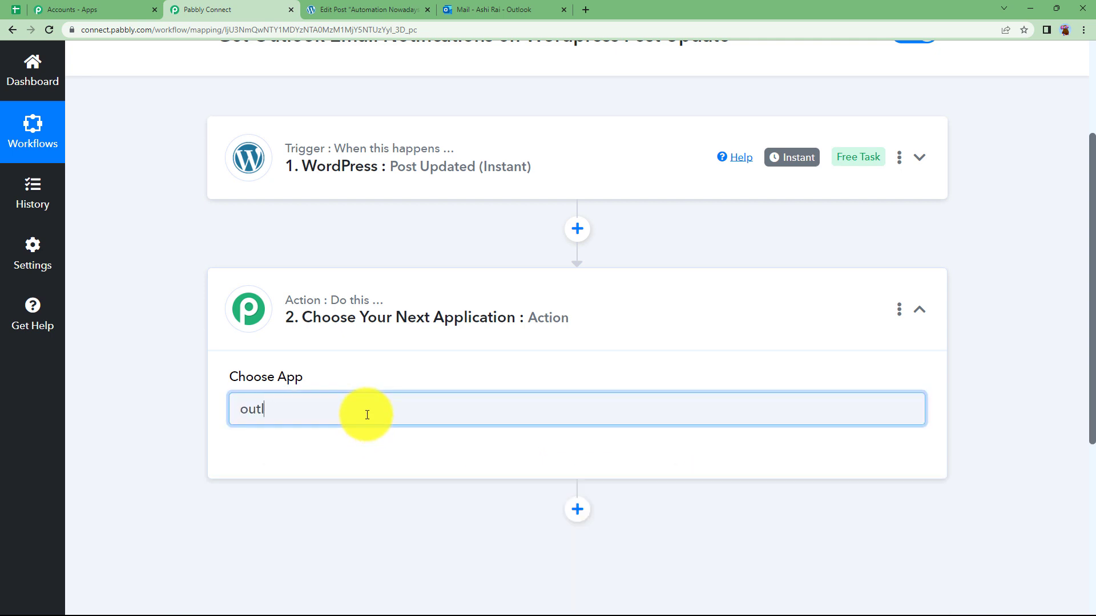
key(BackSpace)
key(BackSpace)
key(BackSpace)
key(BackSpace)
text(microso)
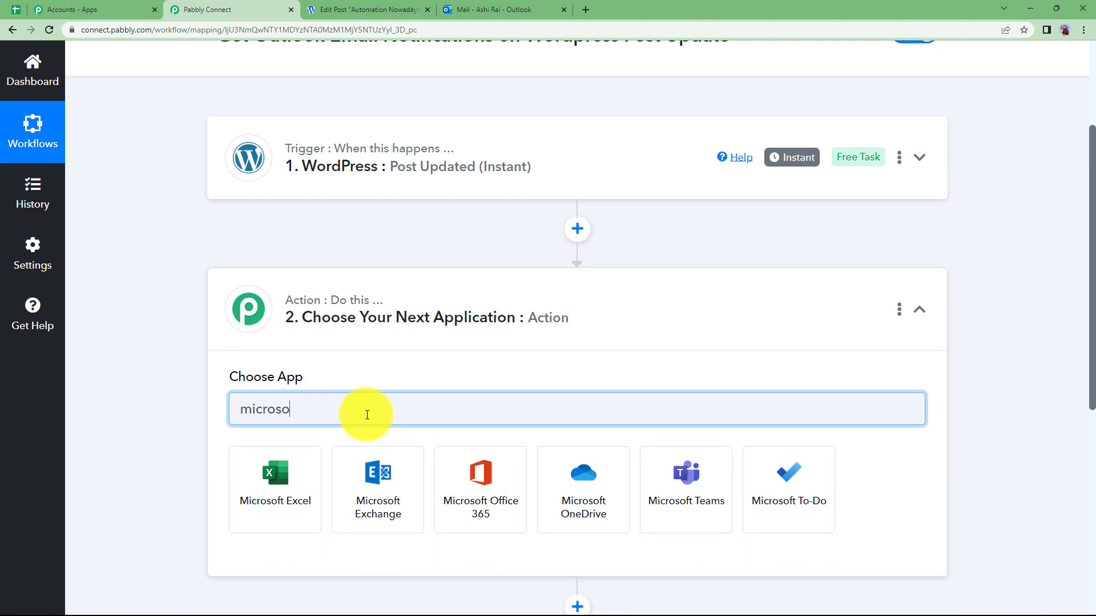
click(511, 501)
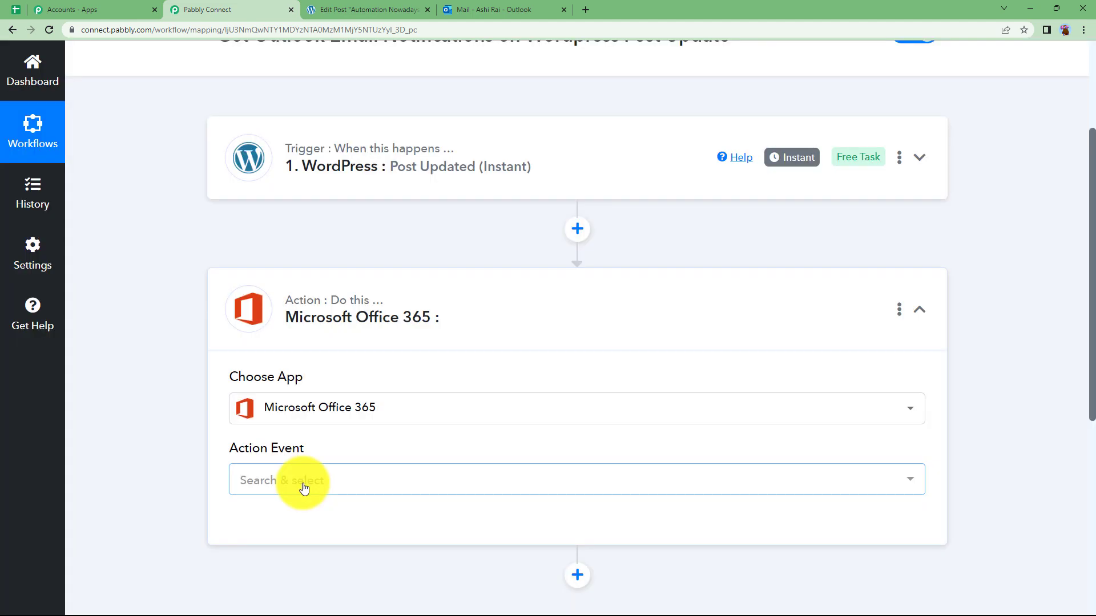
Set the action event to Send Mail
click(303, 488)
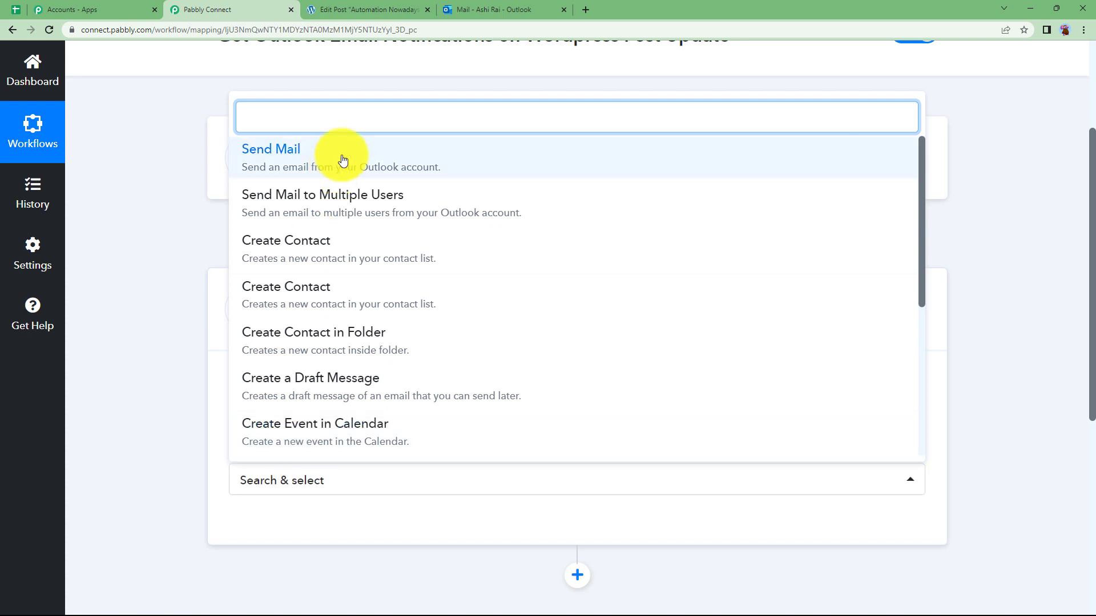
click(342, 156)
click(282, 479)
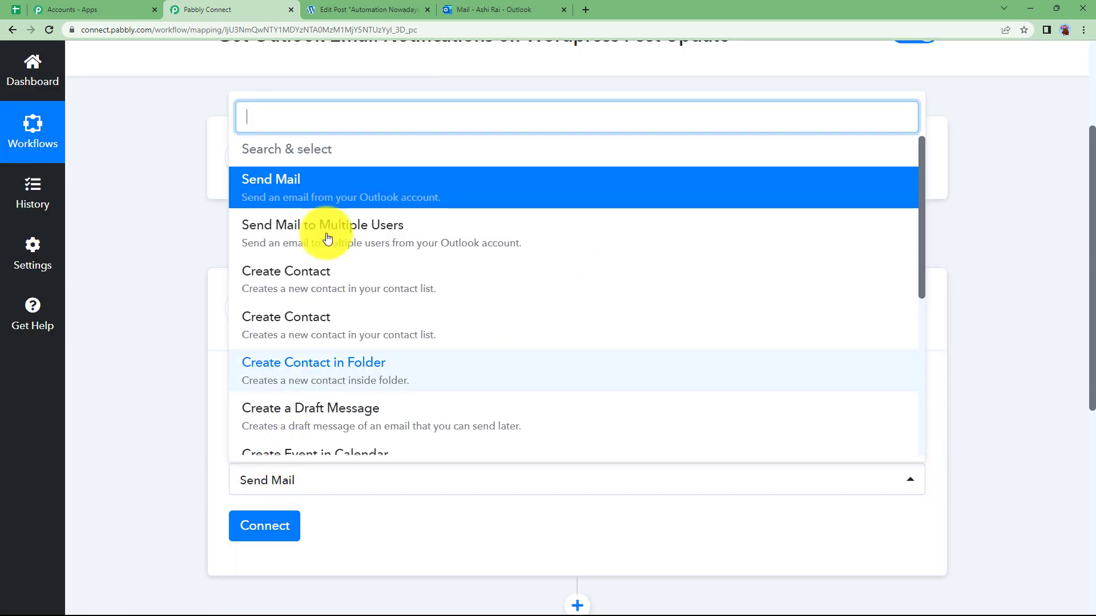
click(456, 204)
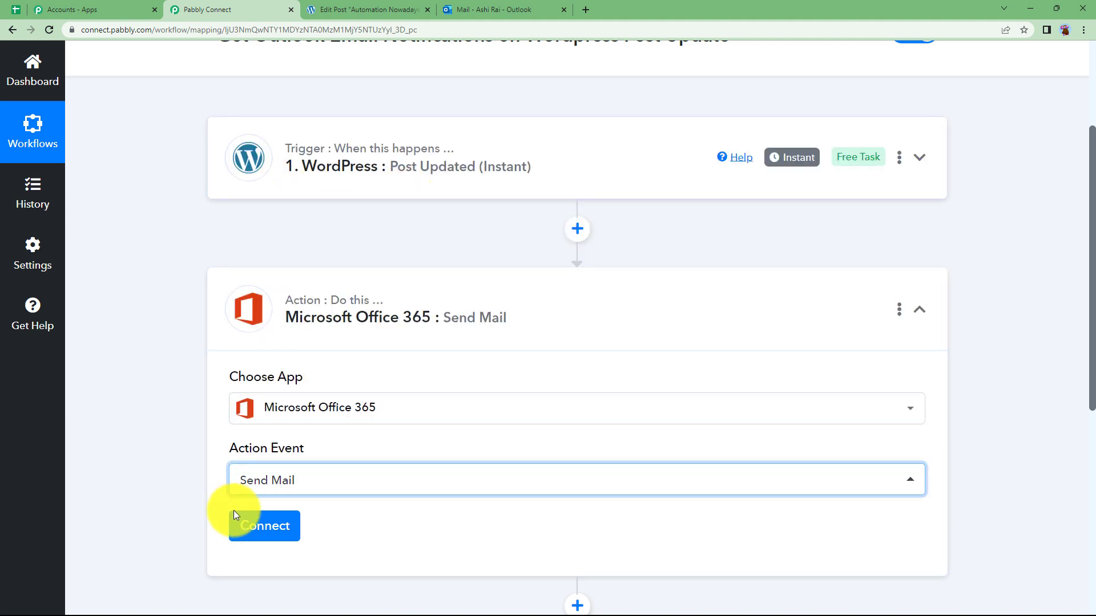
scroll(231, 491, down, 2)
scroll(231, 462, down, 1)
Add a new Microsoft Office 365 connection and accept the Microsoft permission request
click(276, 352)
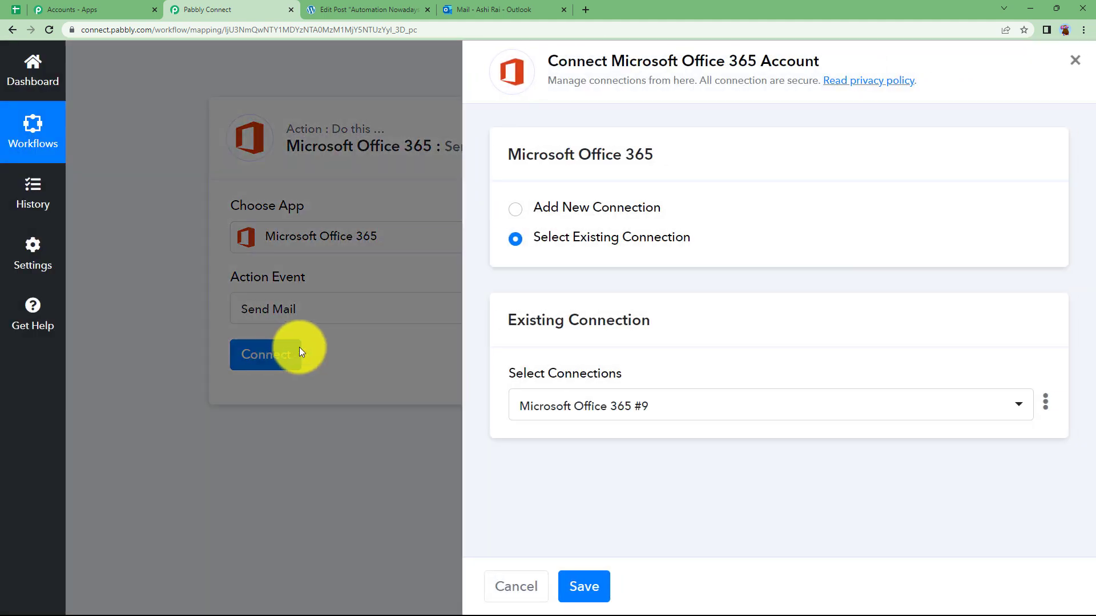
click(551, 210)
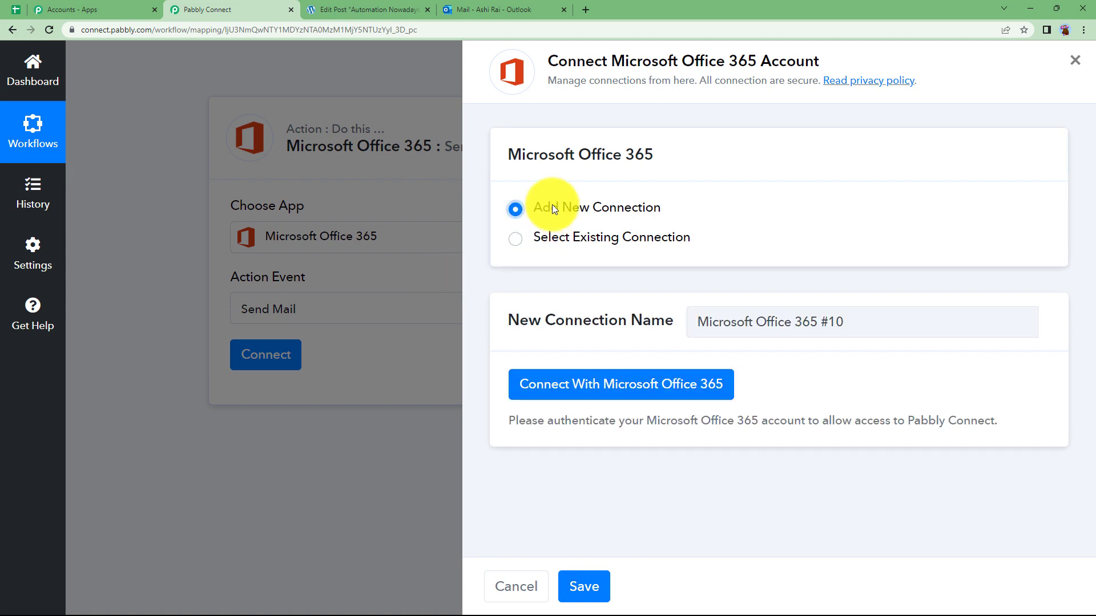
click(583, 383)
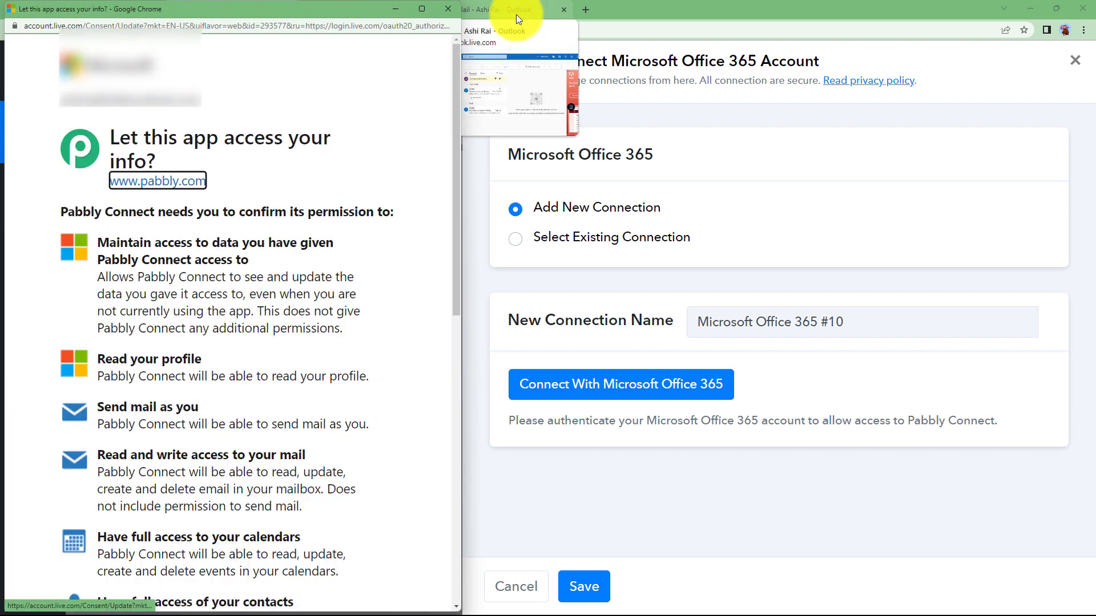
scroll(268, 289, down, 10)
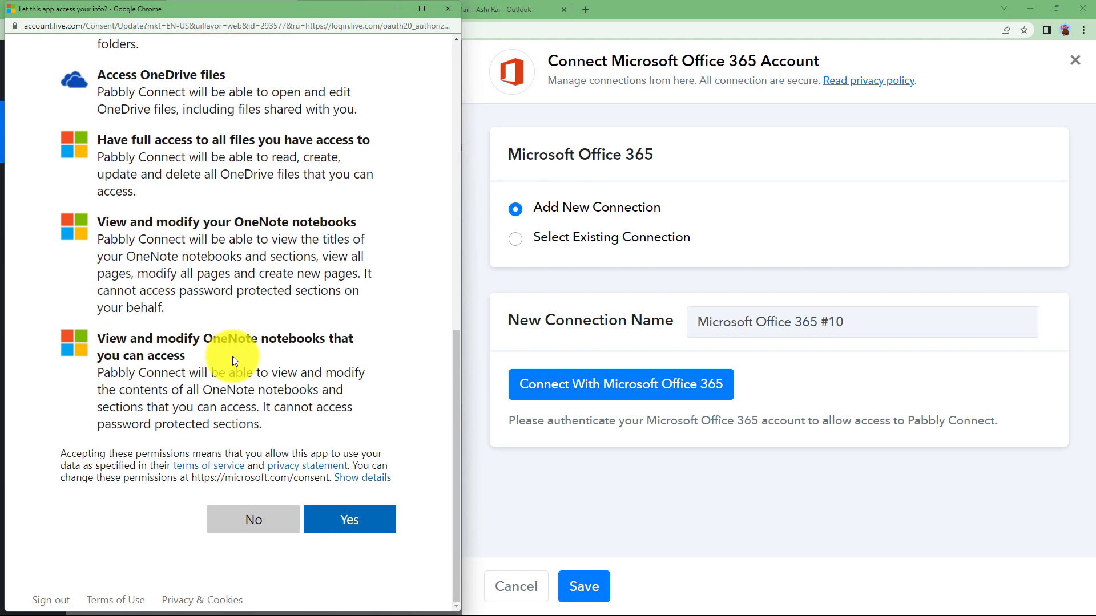
click(353, 521)
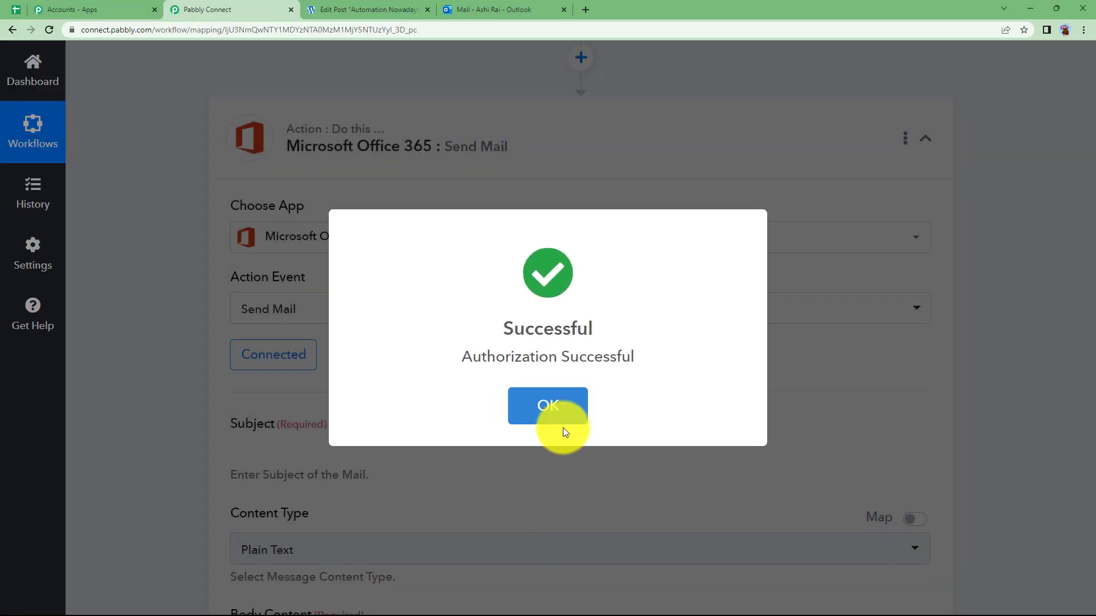
Acknowledge the Authorization Successful message for the Office 365 connection
click(563, 428)
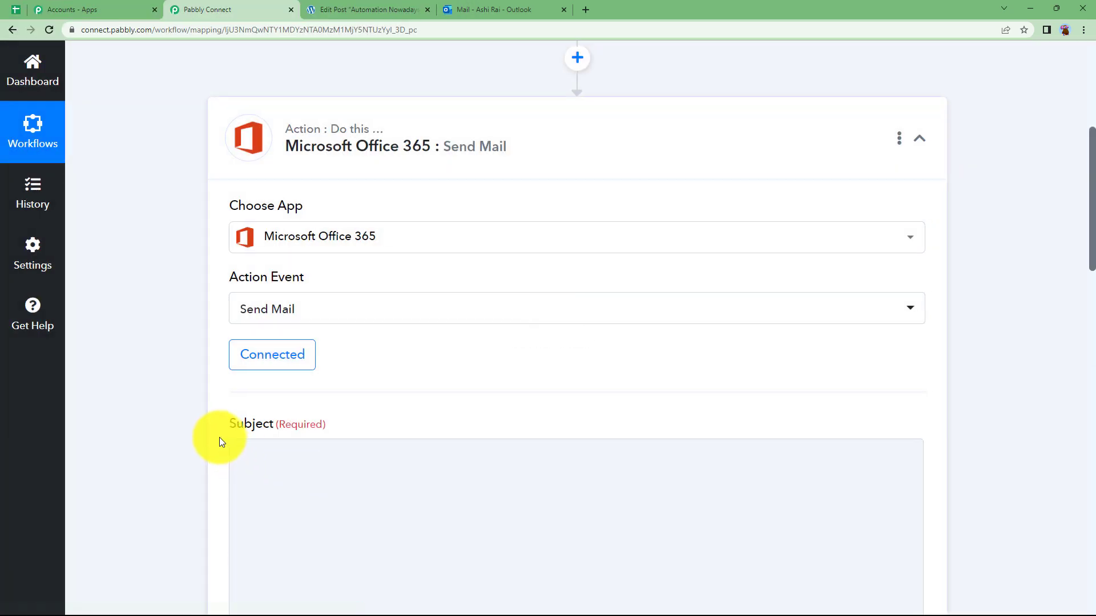
scroll(193, 247, down, 4)
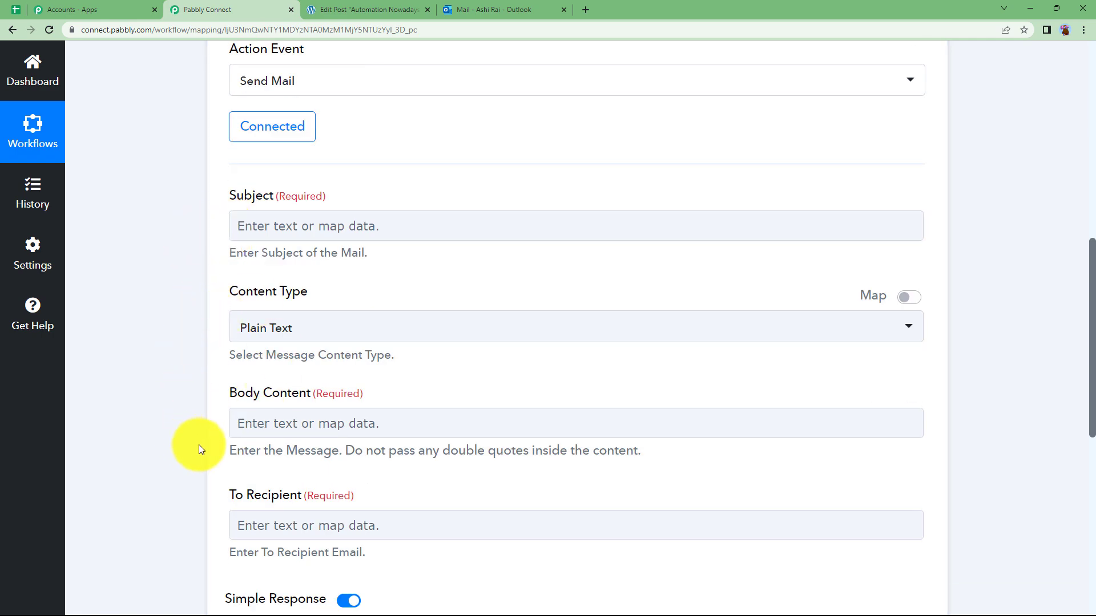
scroll(210, 494, down, 3)
scroll(212, 492, up, 7)
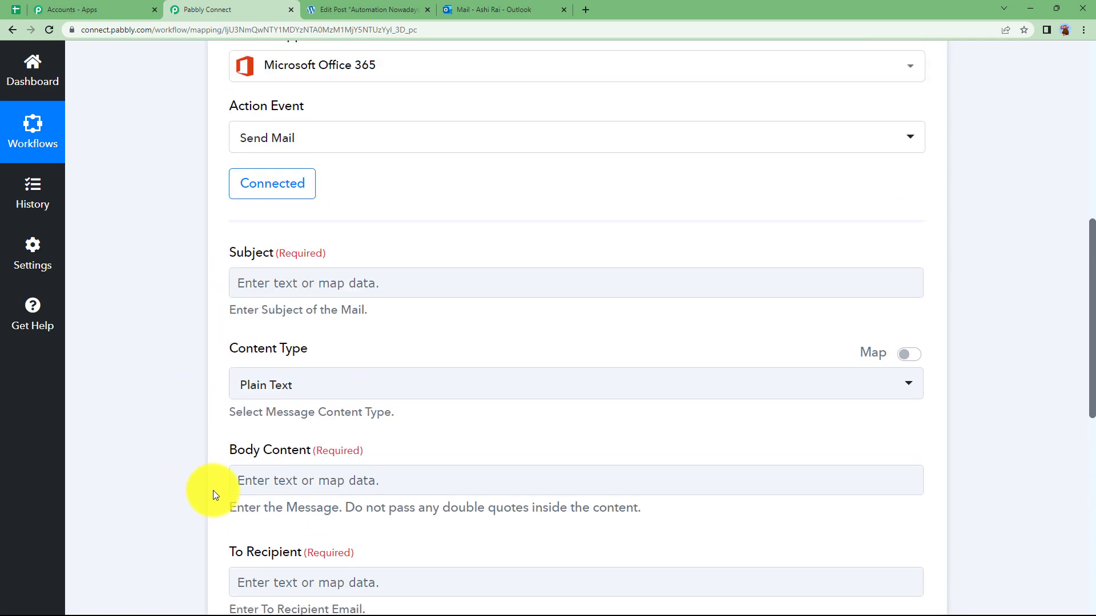
Enter 'Wordpress Post Updated' as the email Subject
click(269, 450)
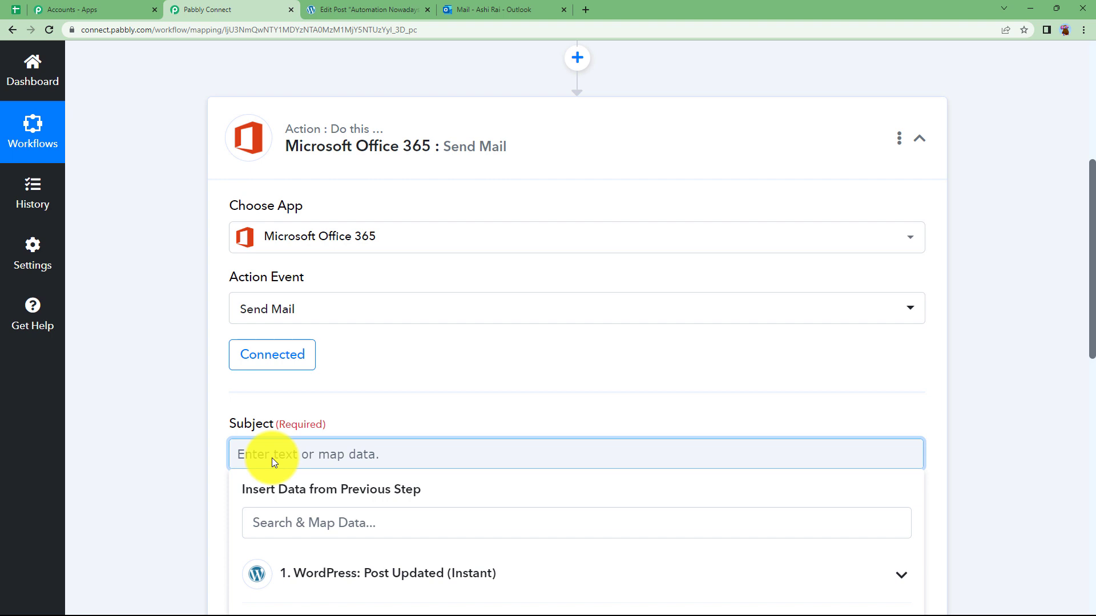
text(Wordpress Post Updated)
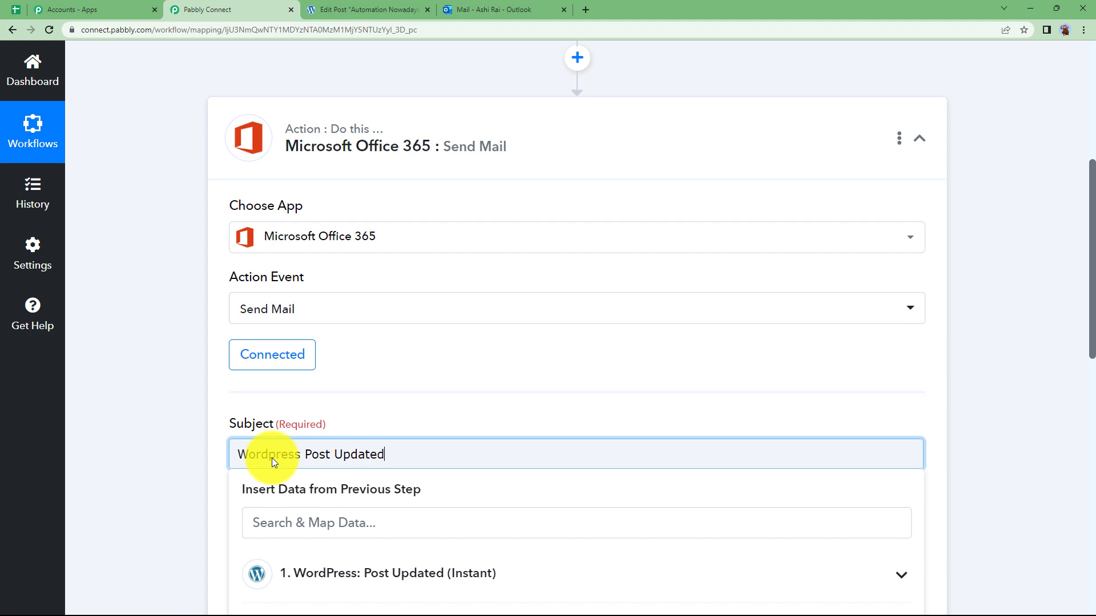
click(174, 426)
scroll(173, 426, down, 3)
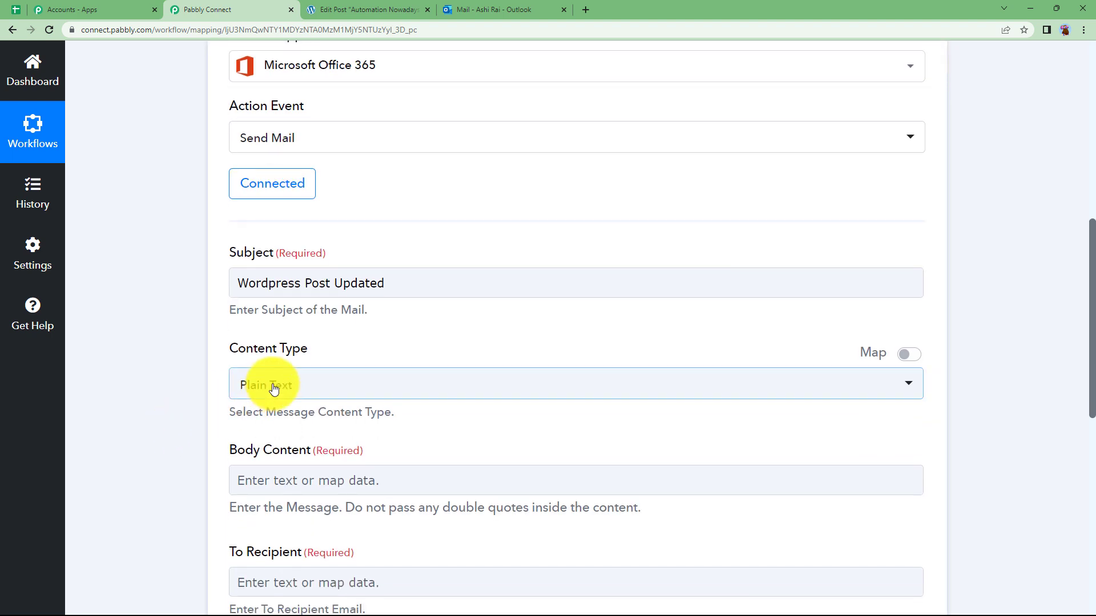
scroll(208, 457, down, 2)
click(271, 364)
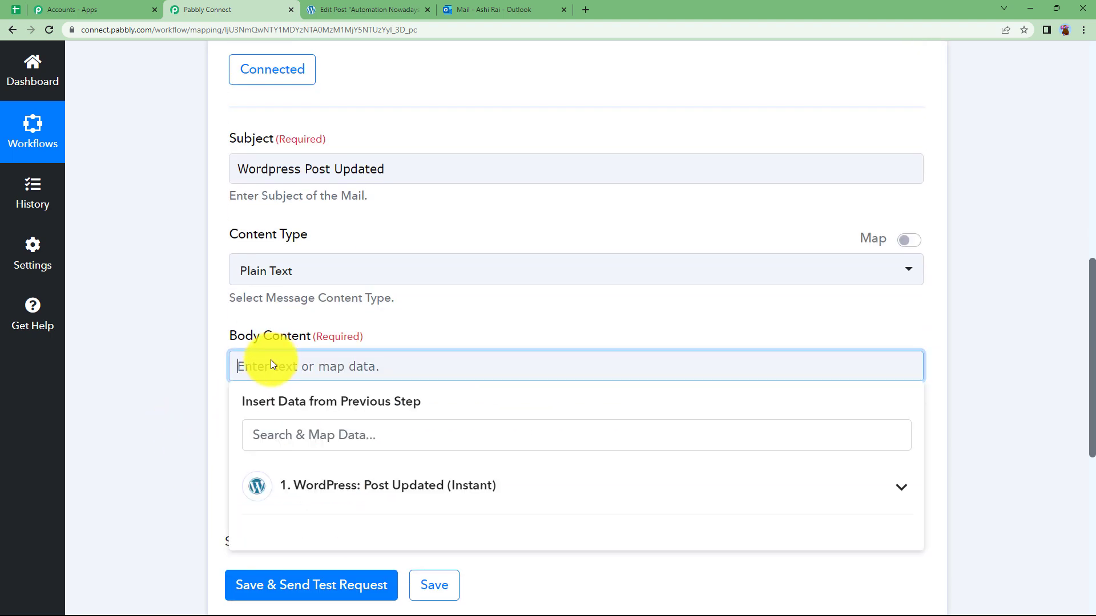
Start the body with 'Dear User,' and 'Your Wordpress post titled as,' plus the old post title
text(Dear)
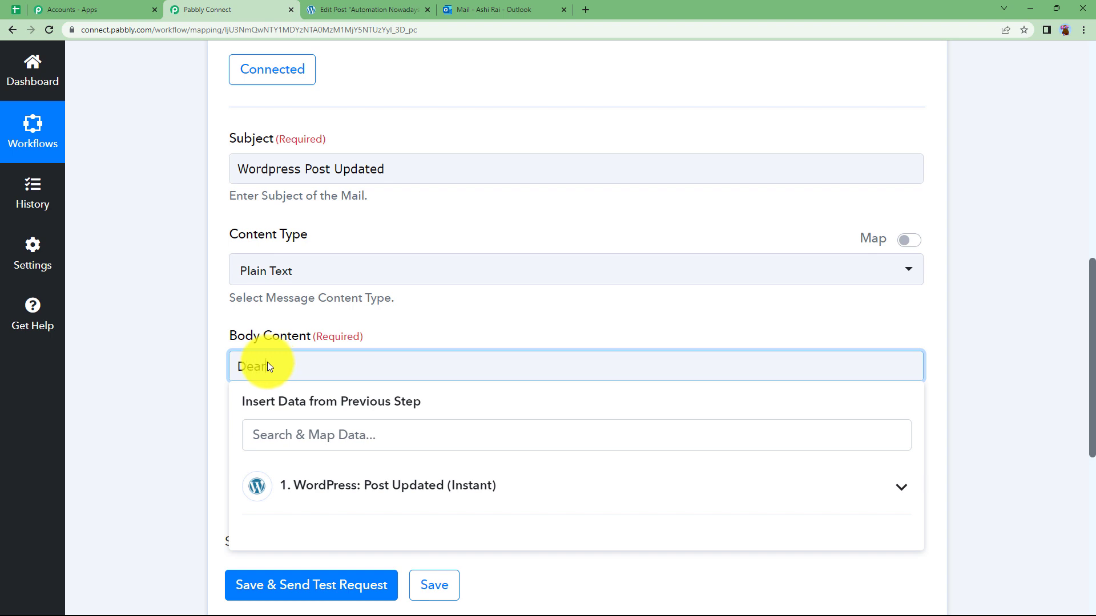
text( User,)
key(Return)
text(Your Wordpress post titled as,)
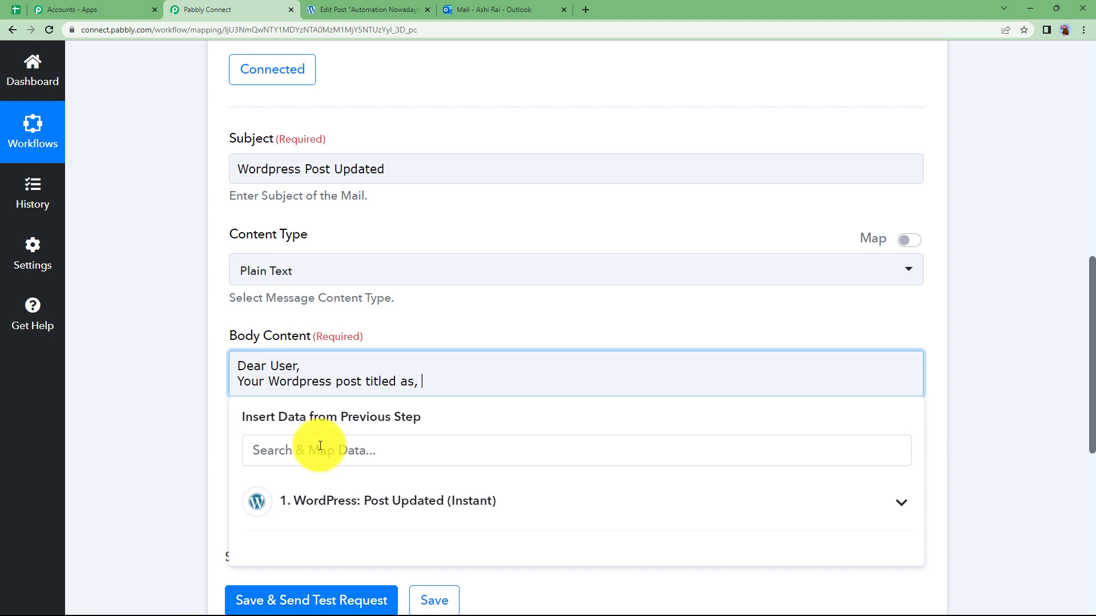
click(372, 516)
scroll(296, 409, down, 1)
click(290, 403)
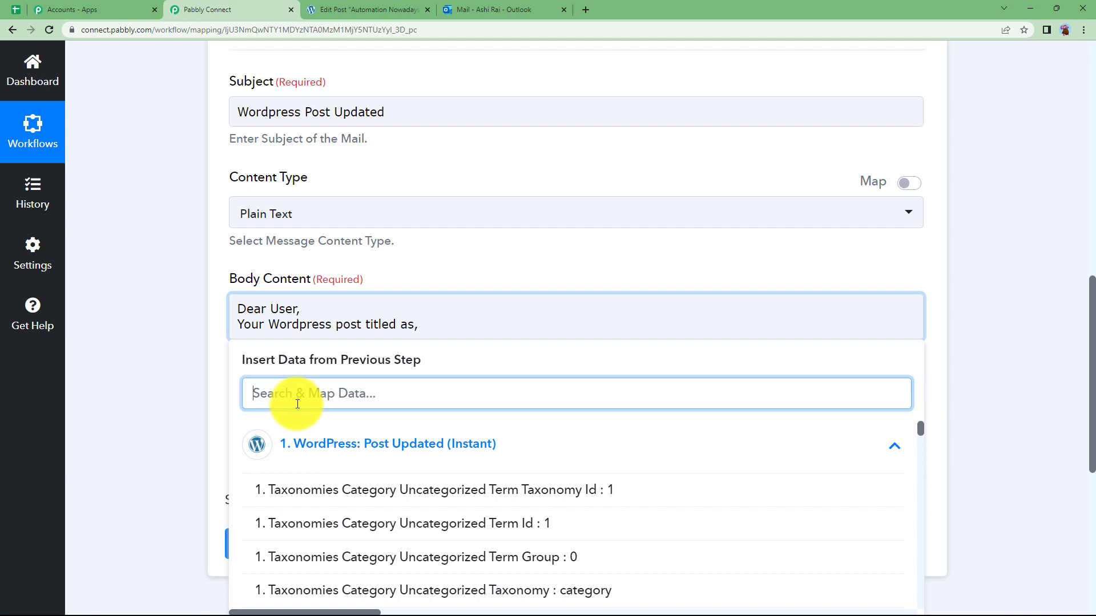
text(autom)
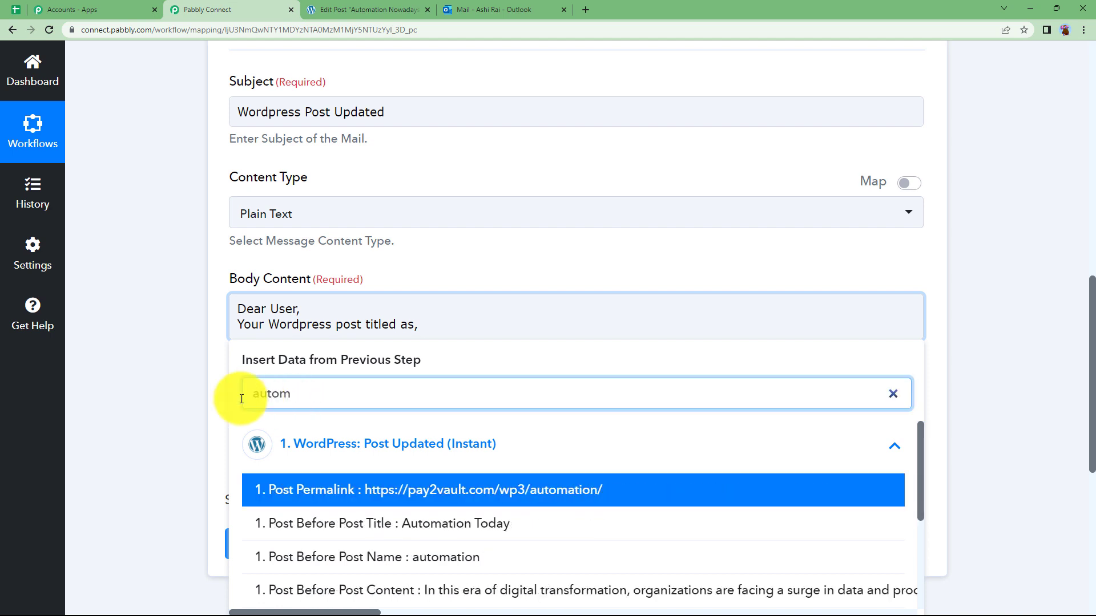
click(294, 522)
Add ', has been updated to,' followed by the new Post Title and a period
text(, has been updated to,)
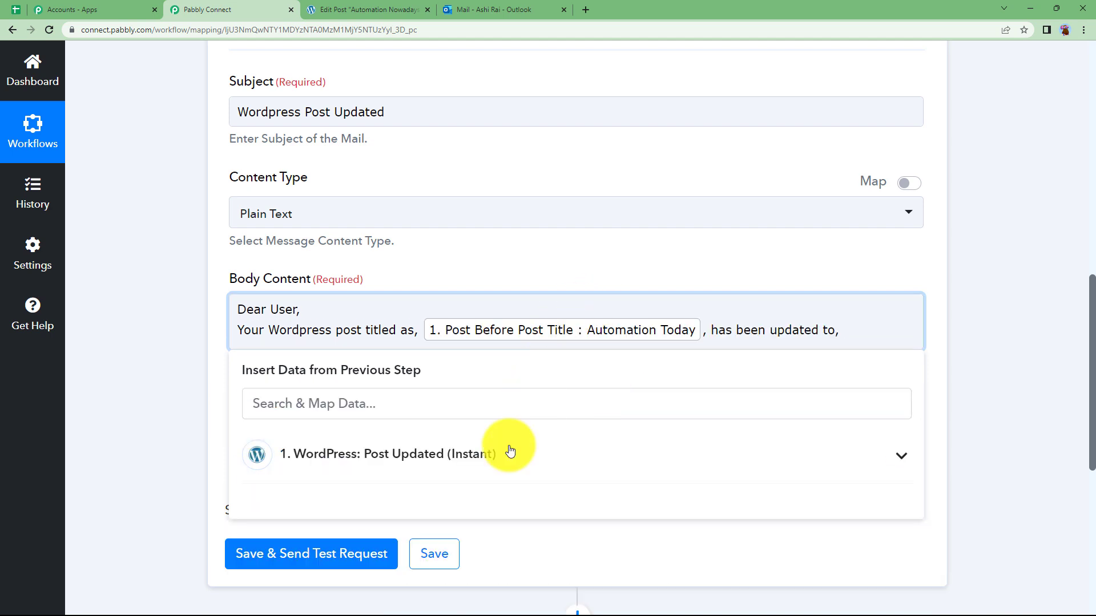
click(505, 412)
text(nowa)
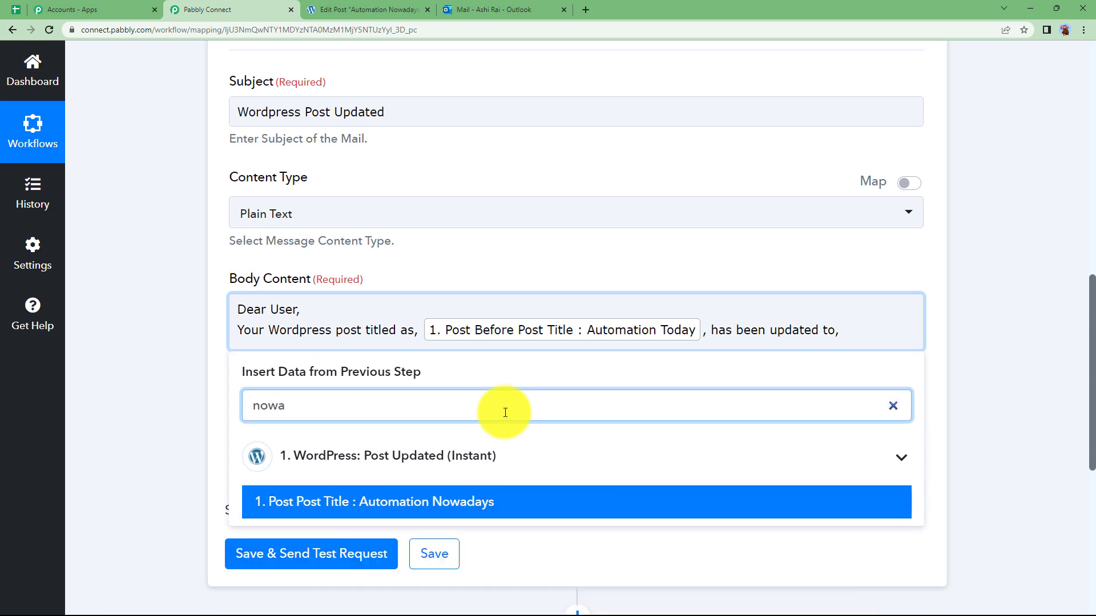
click(508, 499)
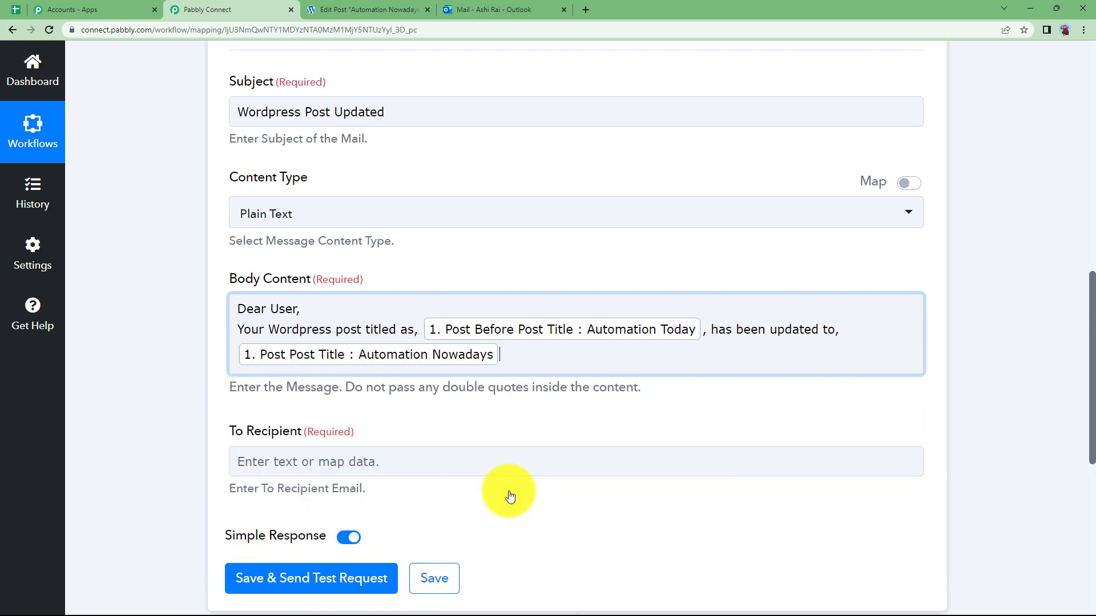
click(920, 321)
text(.)
key(Return)
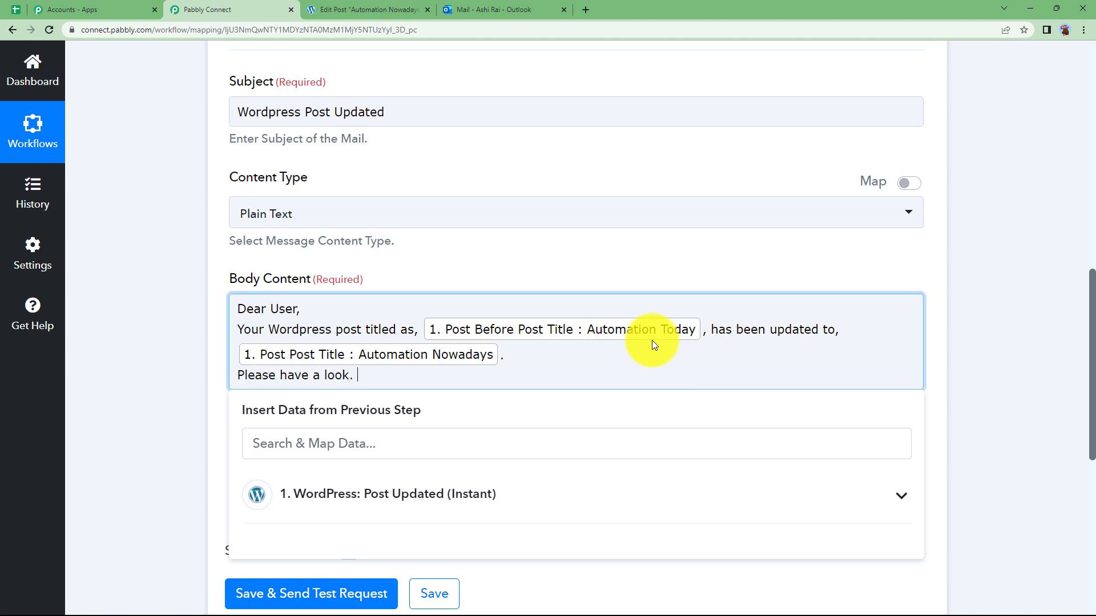
key(Return)
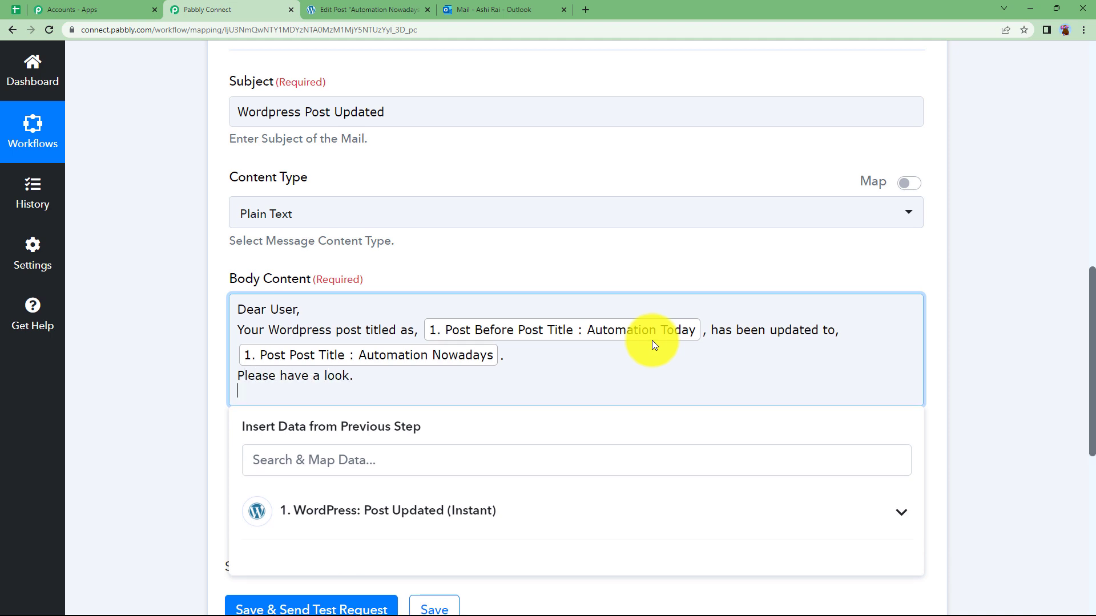
Insert the Post Permalink from the WordPress trigger on its own line
click(478, 520)
scroll(161, 434, down, 3)
click(439, 291)
text(l)
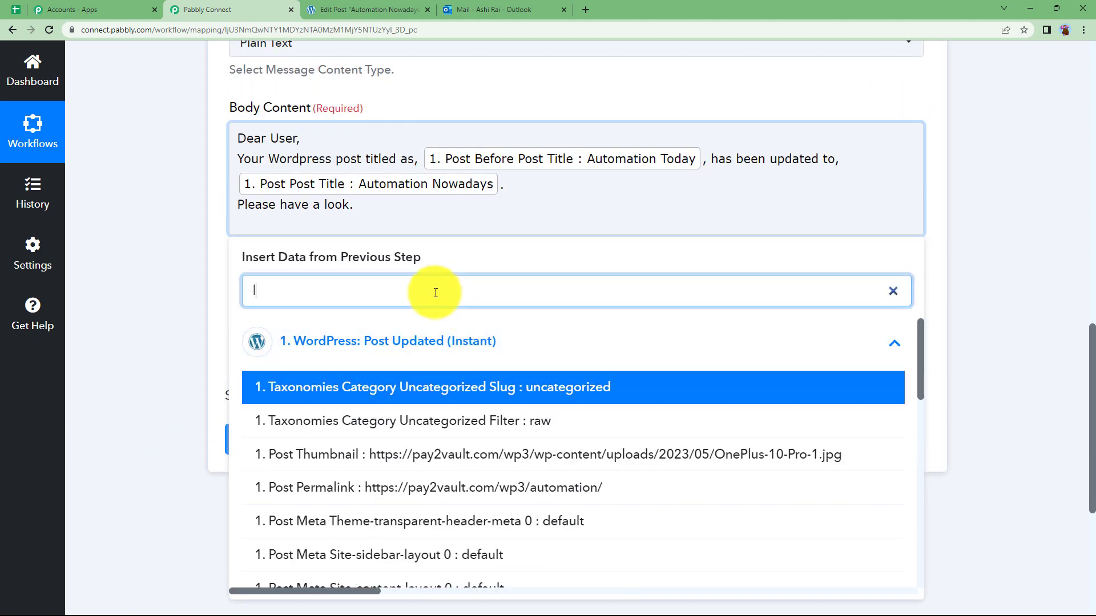
text(ink)
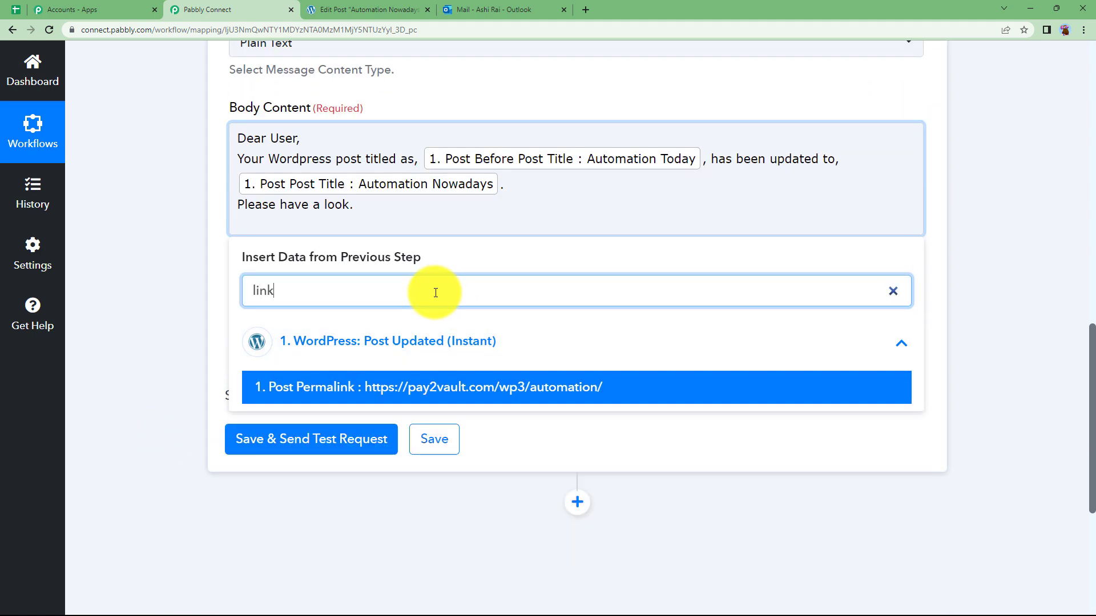
click(469, 389)
click(256, 331)
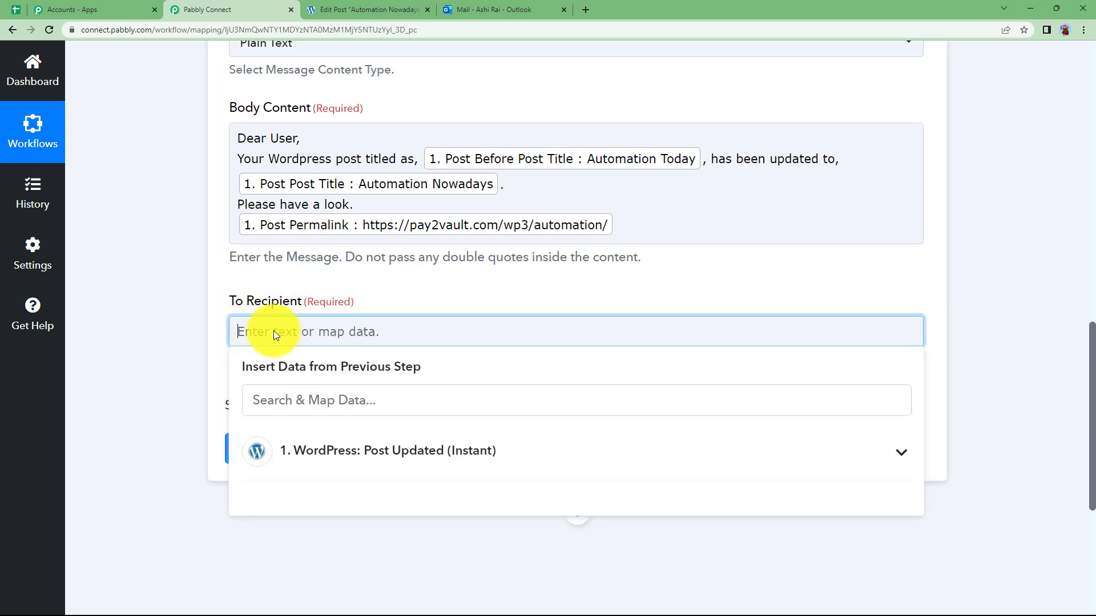
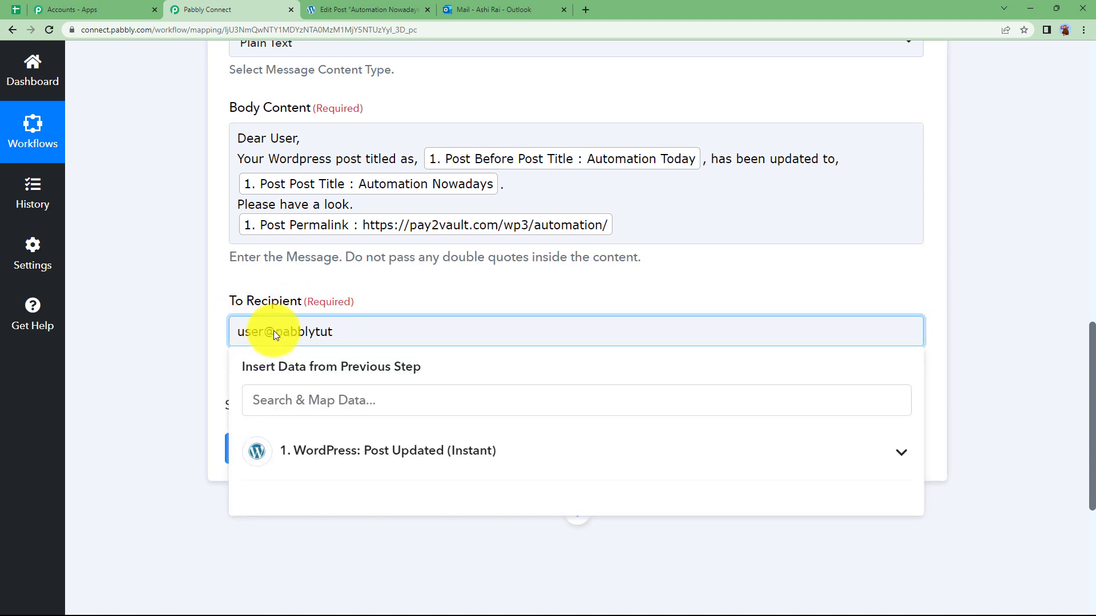
Enter the test recipient's e-mail address in the To Recipient field
click(152, 389)
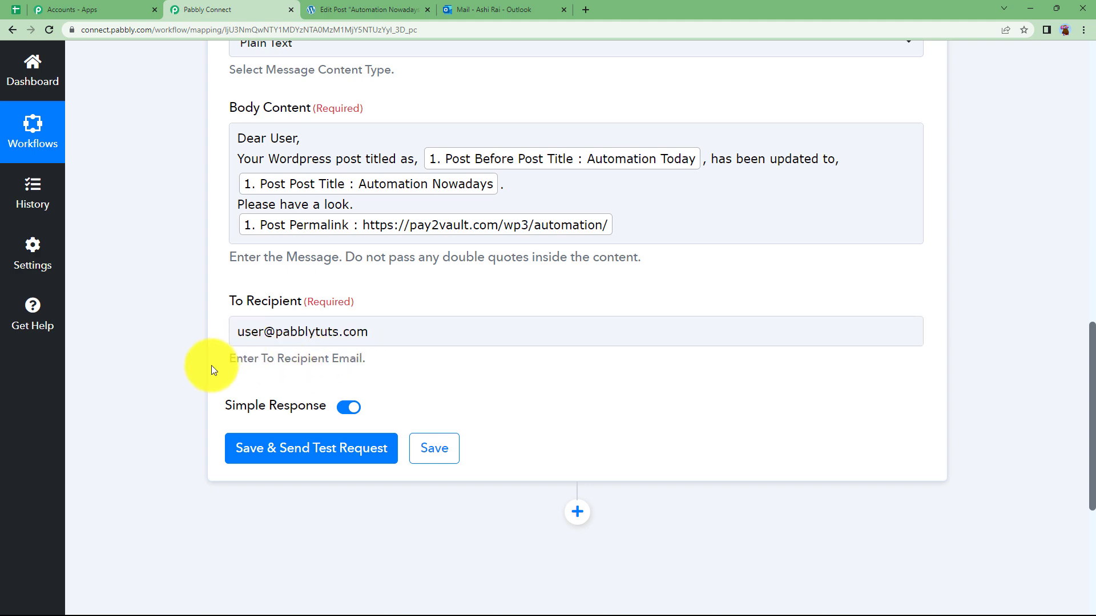
scroll(171, 365, up, 2)
Save the Send Mail step, send a test request and verify the 202 response
click(310, 560)
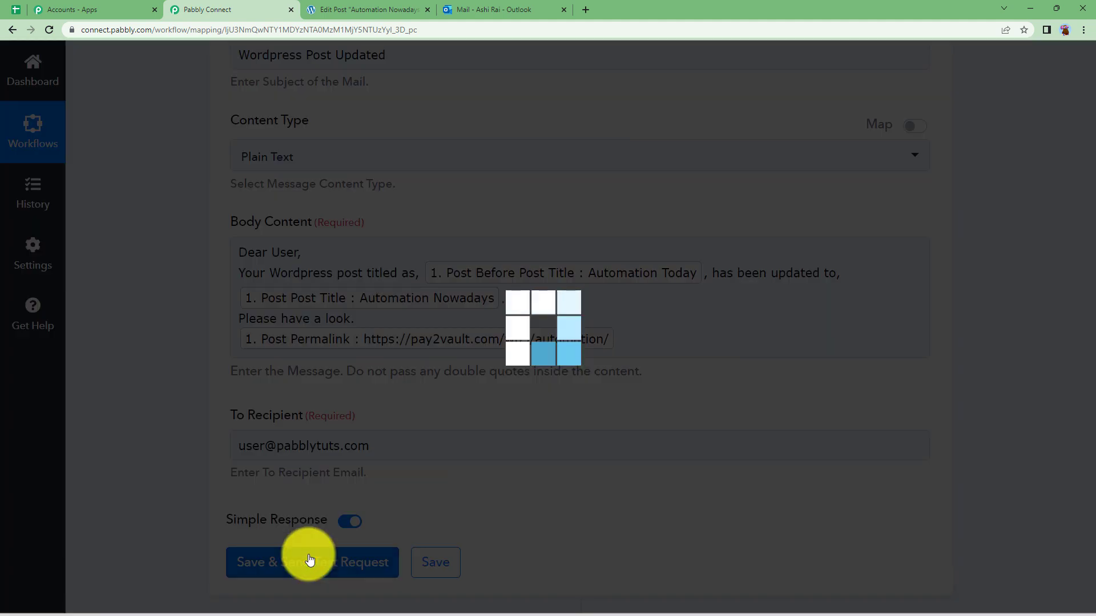
scroll(257, 543, down, 3)
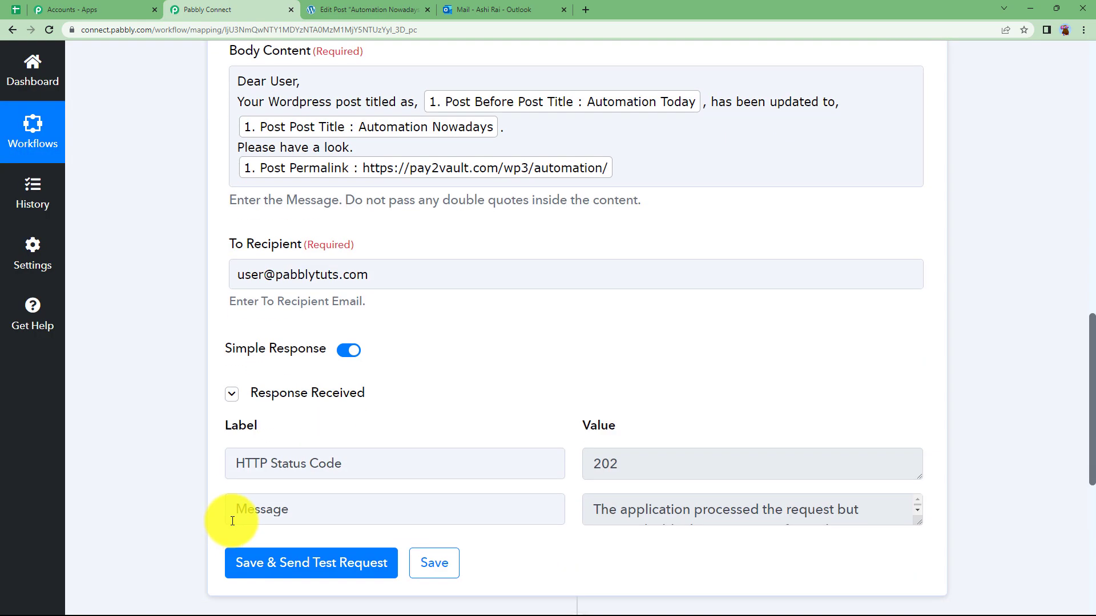
click(627, 477)
drag(916, 520, 930, 583)
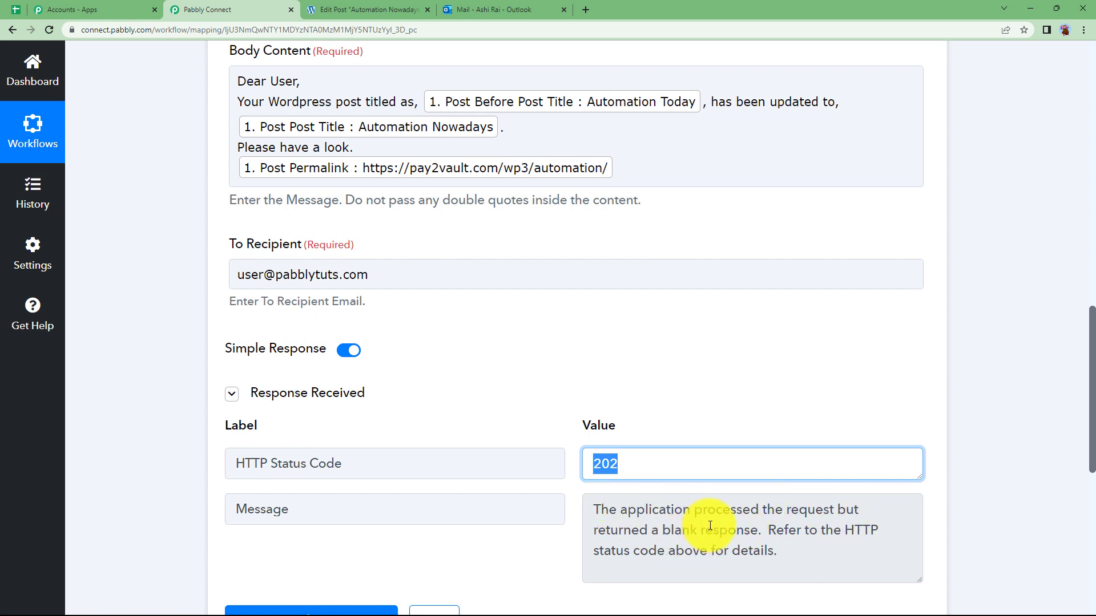
drag(600, 510, 880, 510)
click(689, 416)
Collapse the Office 365 Send Mail step
scroll(206, 426, up, 8)
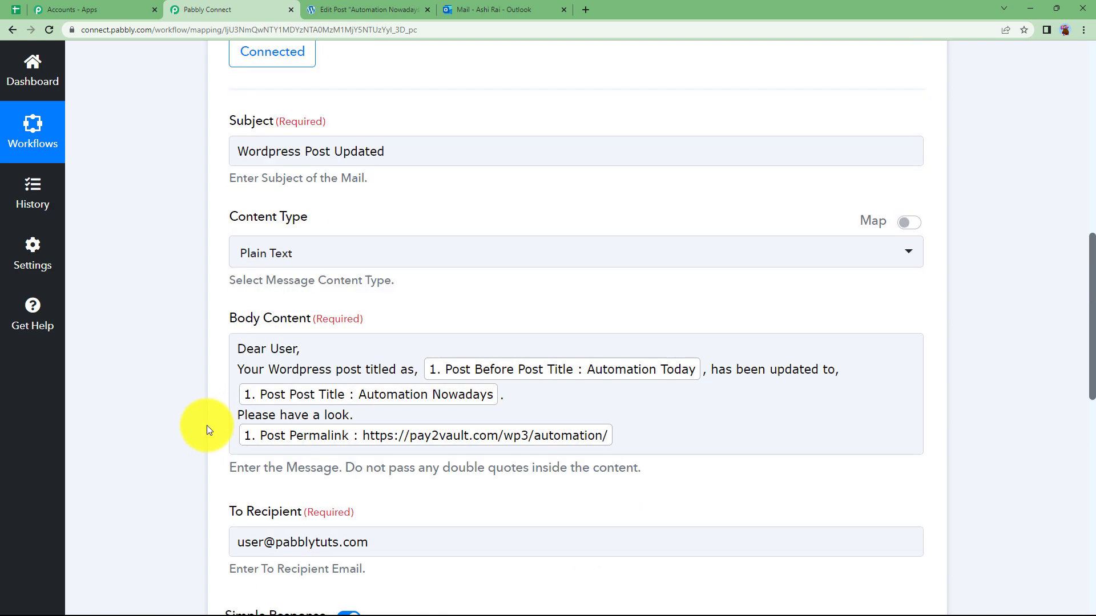
scroll(211, 438, up, 5)
click(477, 470)
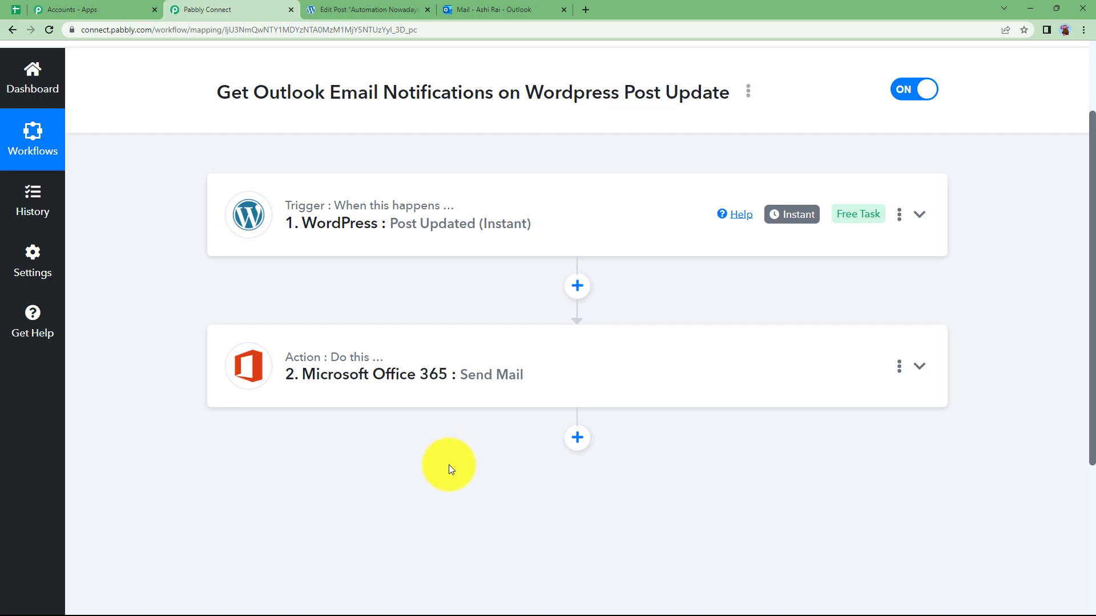
key(alt+Tab)
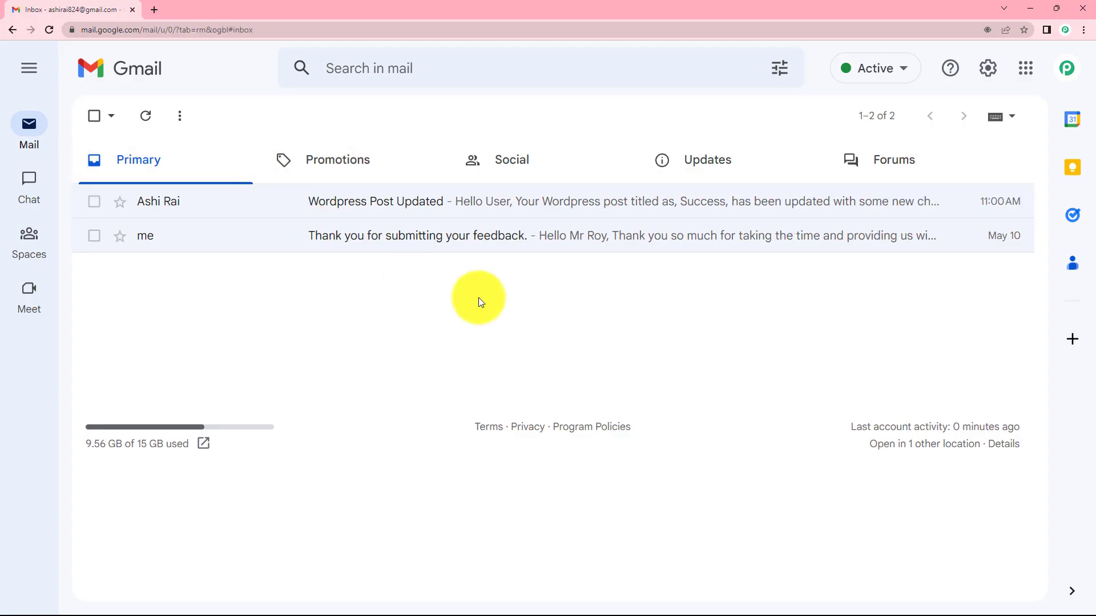
Refresh the Gmail inbox, open the 'Wordpress Post Updated' email and follow its post link
click(146, 117)
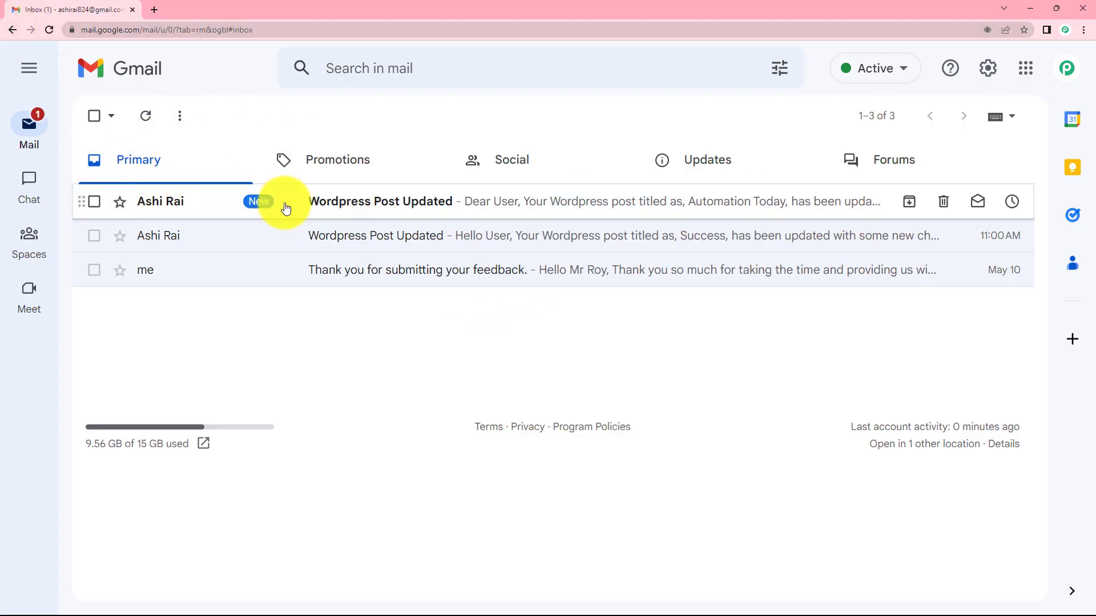
click(399, 212)
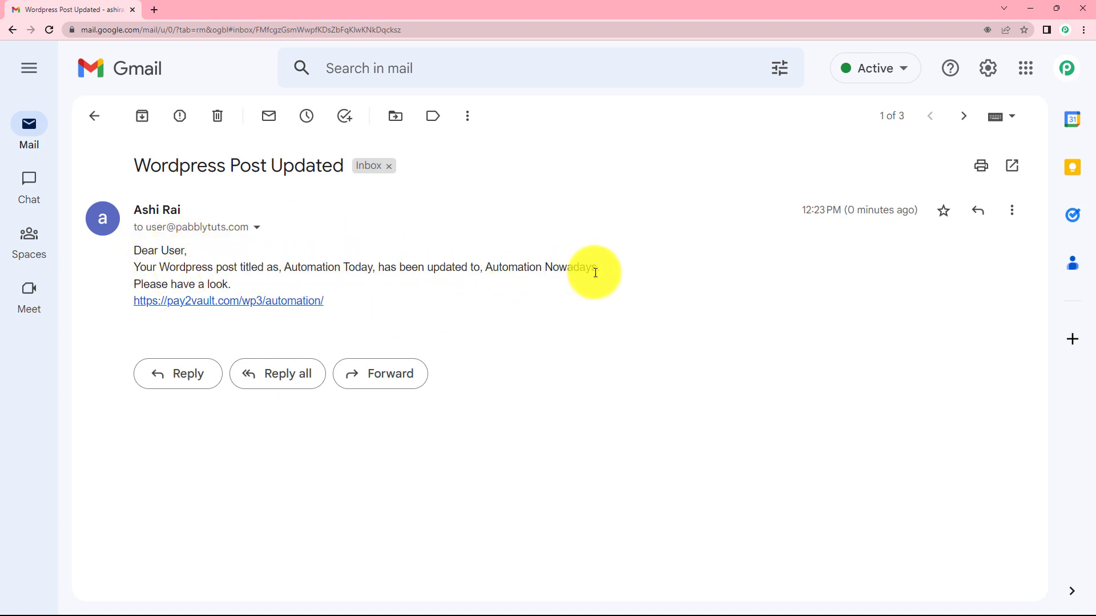
click(245, 301)
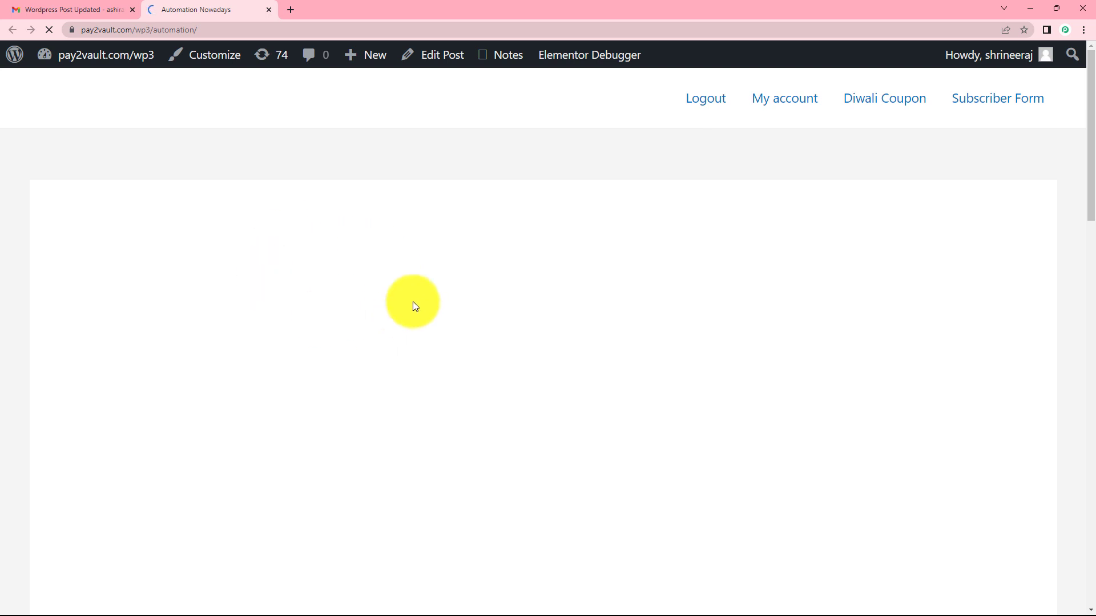
Look over the live Automation Nowadays post, then return to the email in Gmail
scroll(297, 323, down, 8)
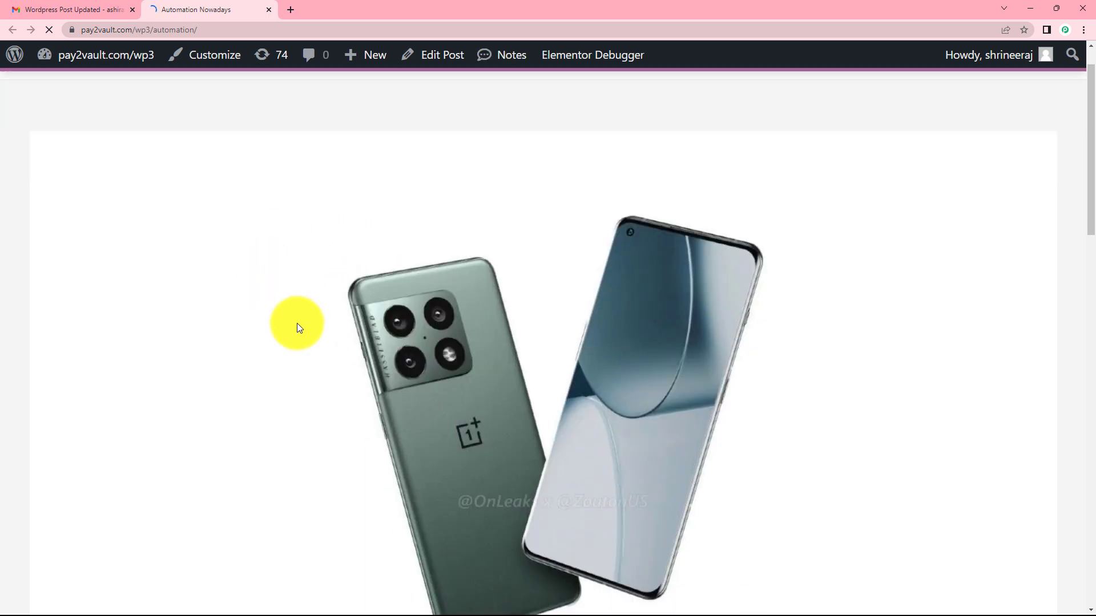
scroll(334, 274, down, 7)
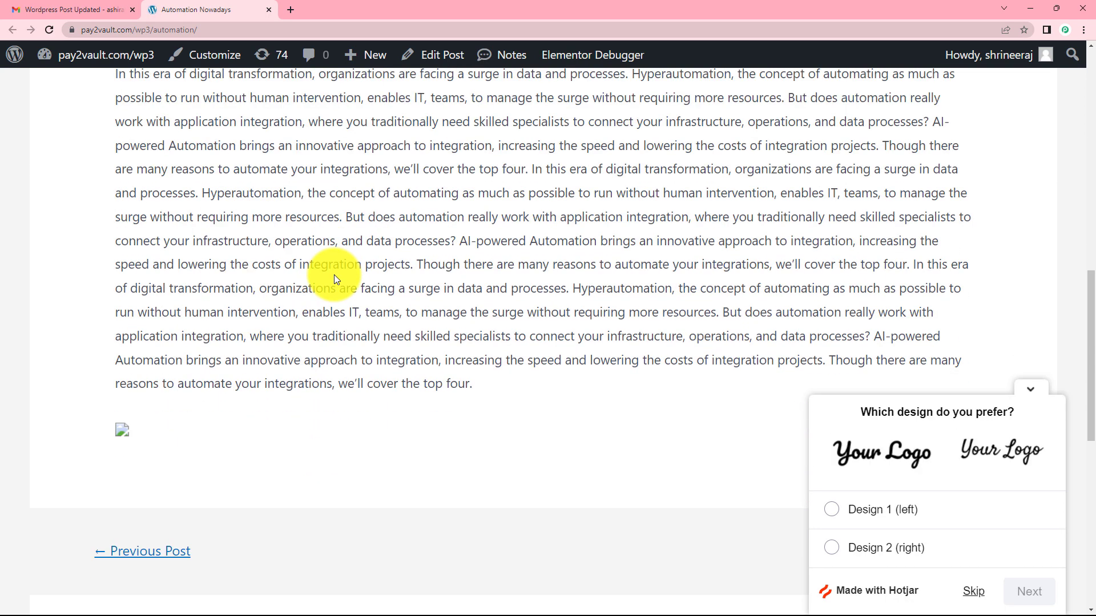
scroll(335, 275, up, 7)
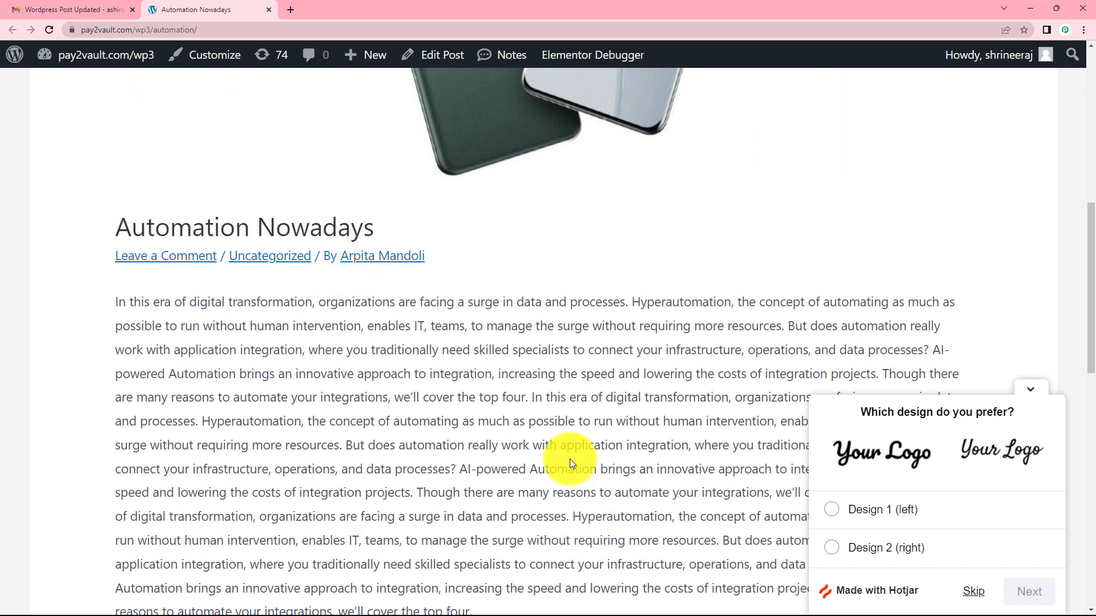
click(107, 9)
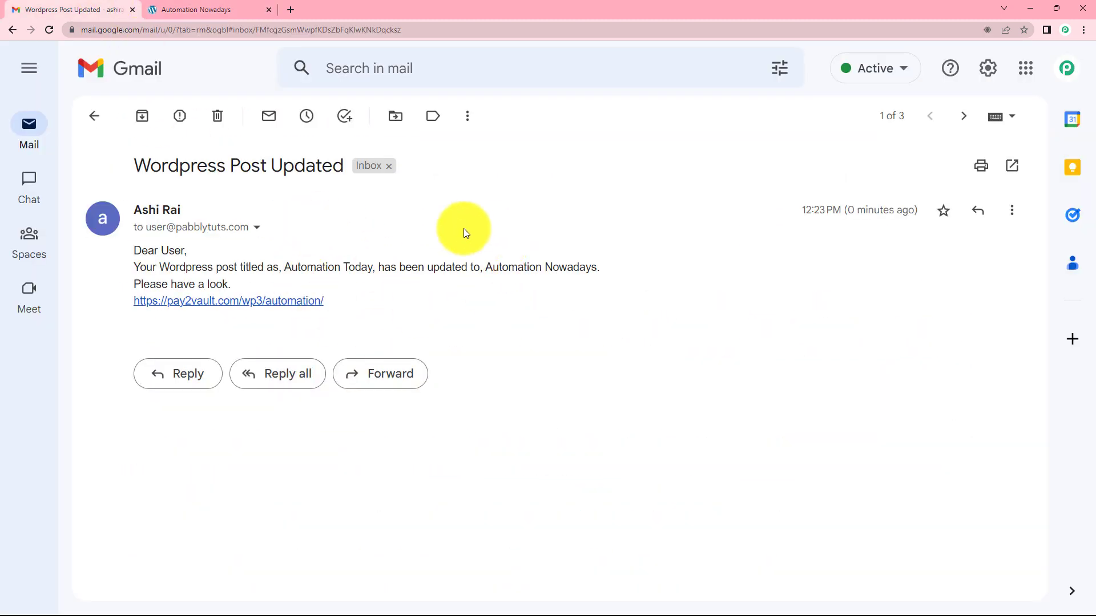